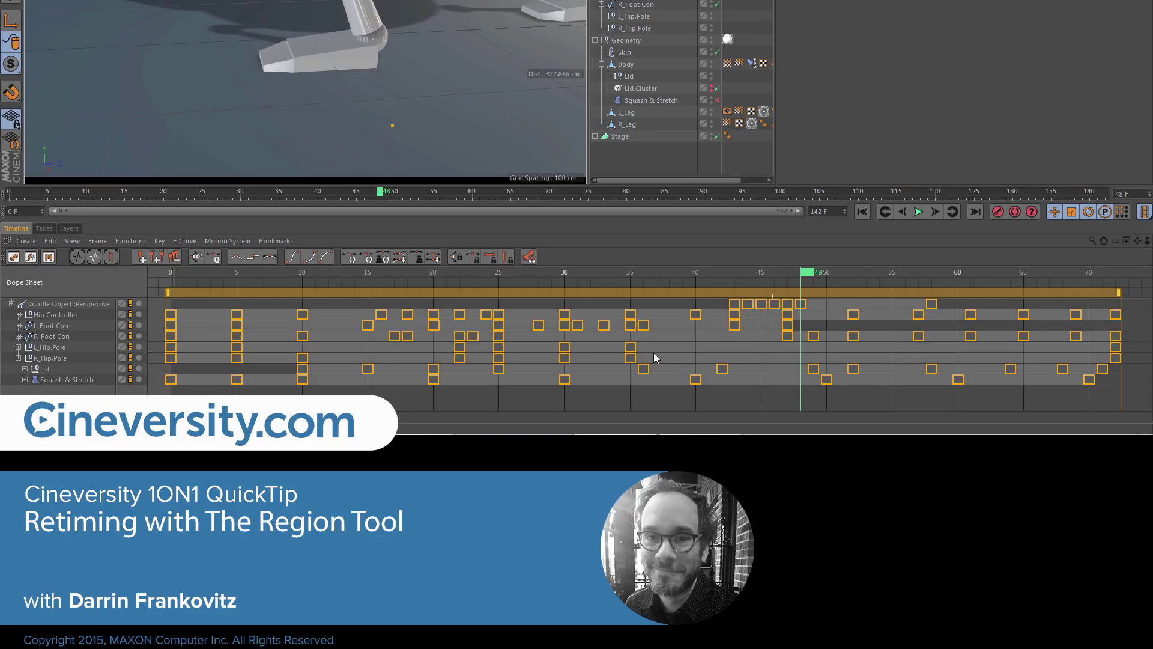
Step: Zoom the Dope Sheet out to frames -10–165 and stretch all walk keys to end at frame 141
{"action": "right_click_drag", "start_coordinate": [209, 340], "coordinate": [1, 327], "text": "alt"}
{"action": "right_click_drag", "start_coordinate": [199, 334], "coordinate": [269, 332], "text": "alt"}
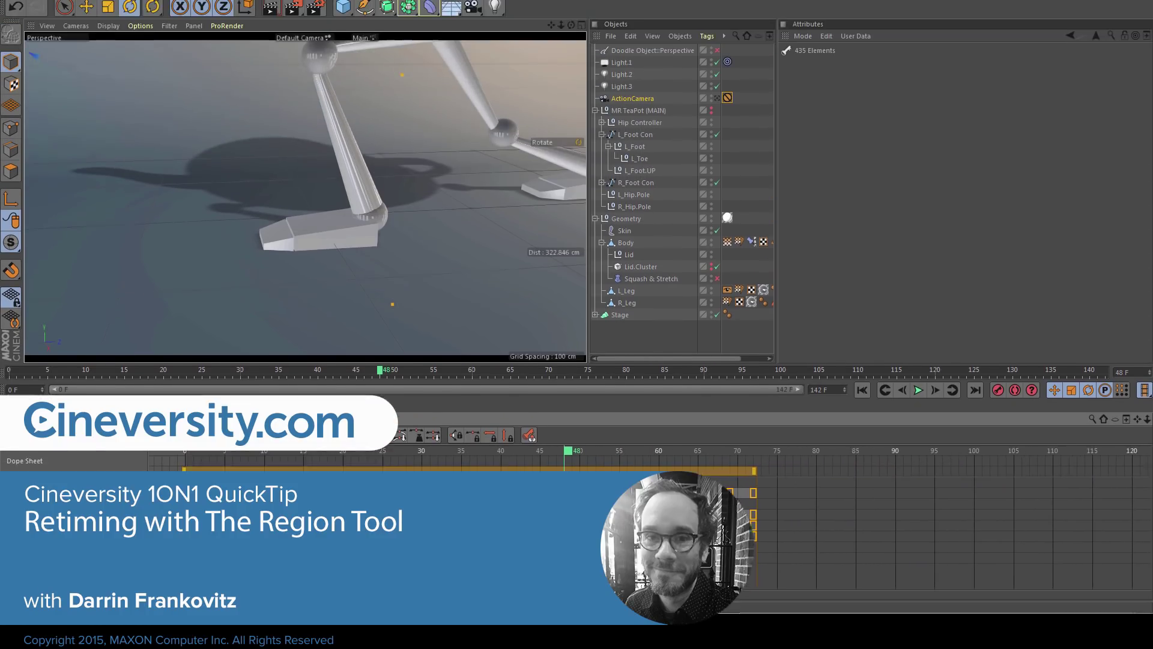
{"action": "right_click_drag", "start_coordinate": [771, 302], "coordinate": [152, 338], "text": "alt"}
{"action": "left_click_drag", "start_coordinate": [618, 507], "coordinate": [1012, 517]}
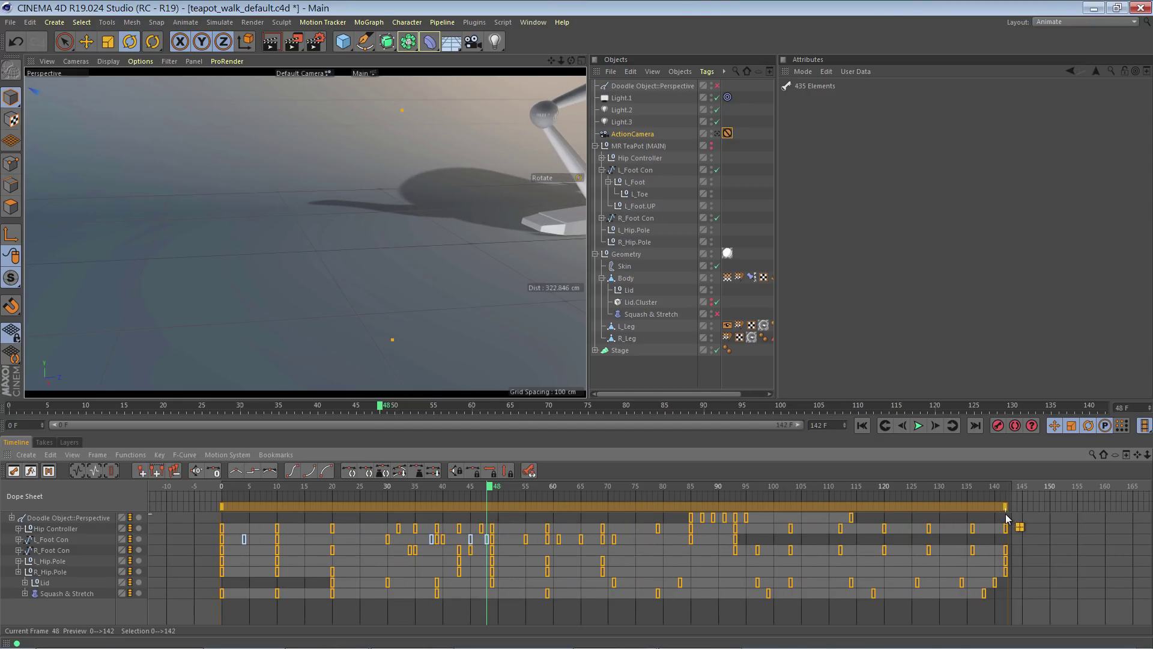
Step: Scrub through the stretched walk to preview it, then check the Window menu's list of managers
{"action": "left_click_drag", "start_coordinate": [492, 490], "coordinate": [631, 561]}
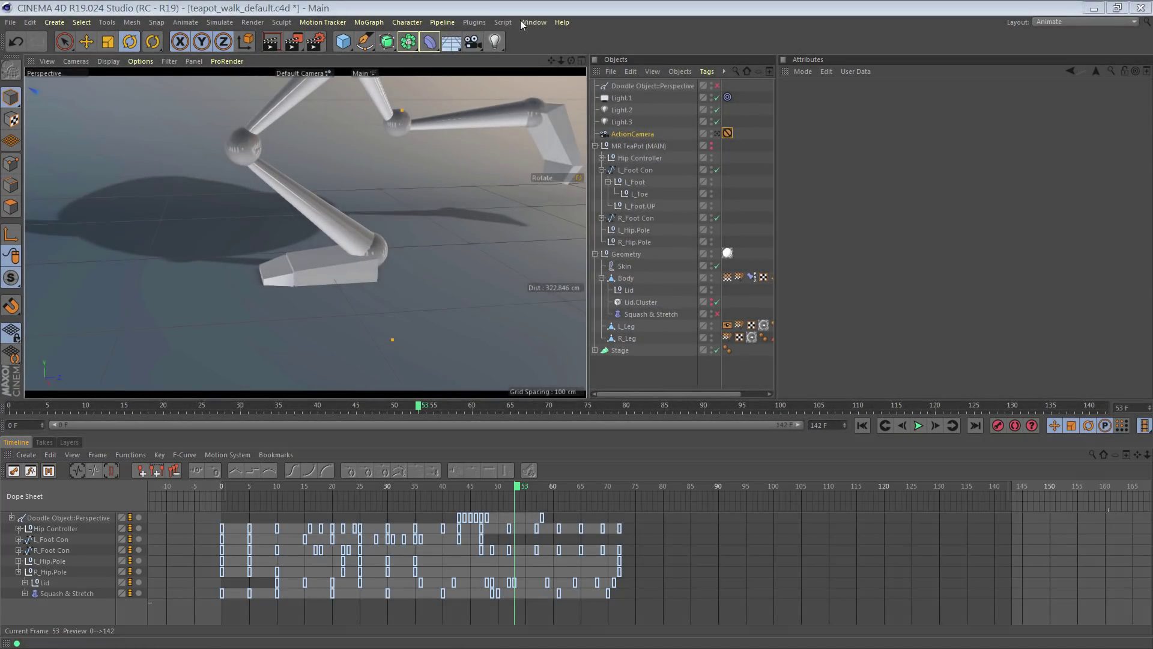
{"action": "left_click", "coordinate": [524, 21]}
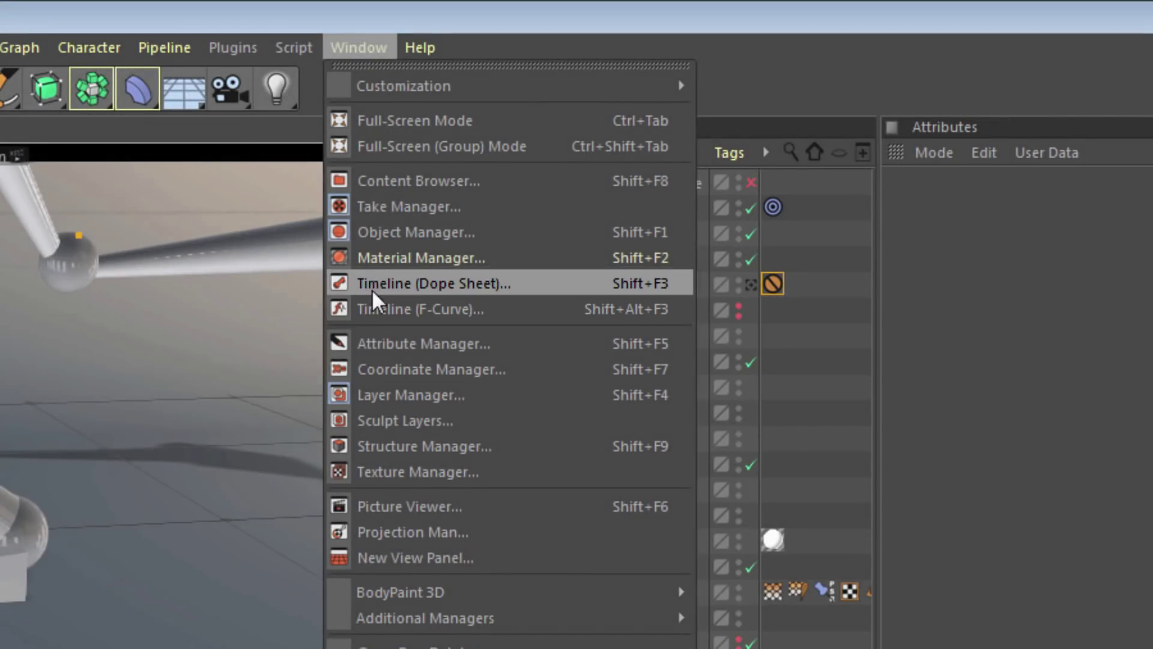
{"action": "left_click", "coordinate": [372, 289]}
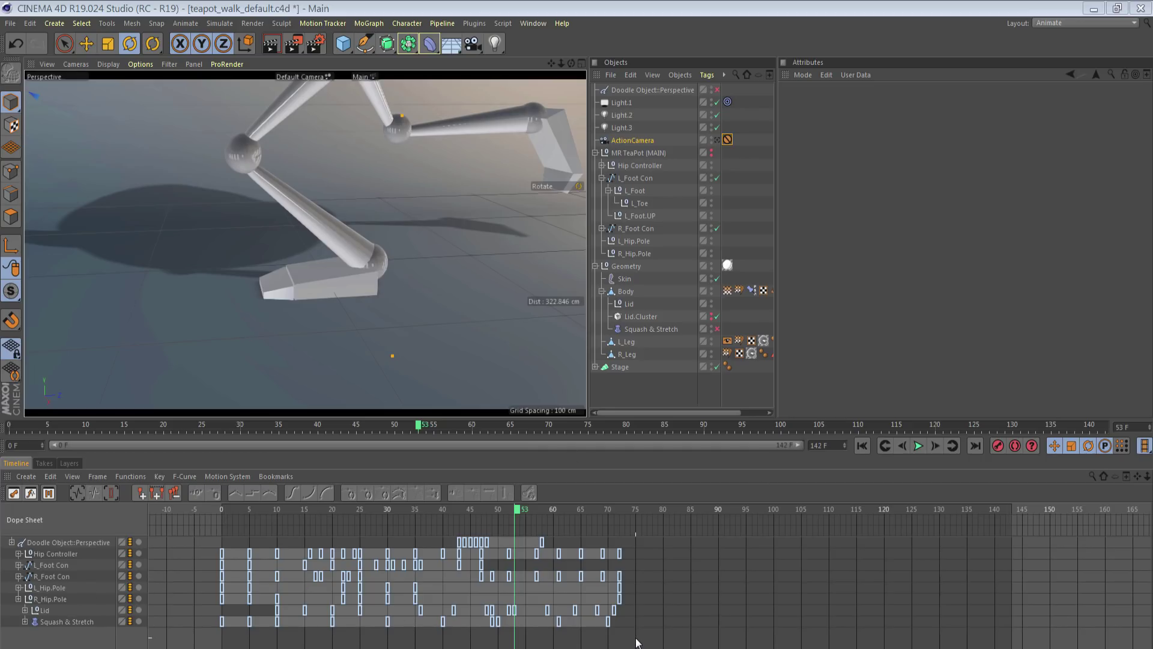
Step: Expand L_Foot Con and squeeze its frame 0–43 position keys into frames 0–11
{"action": "left_click", "coordinate": [19, 565]}
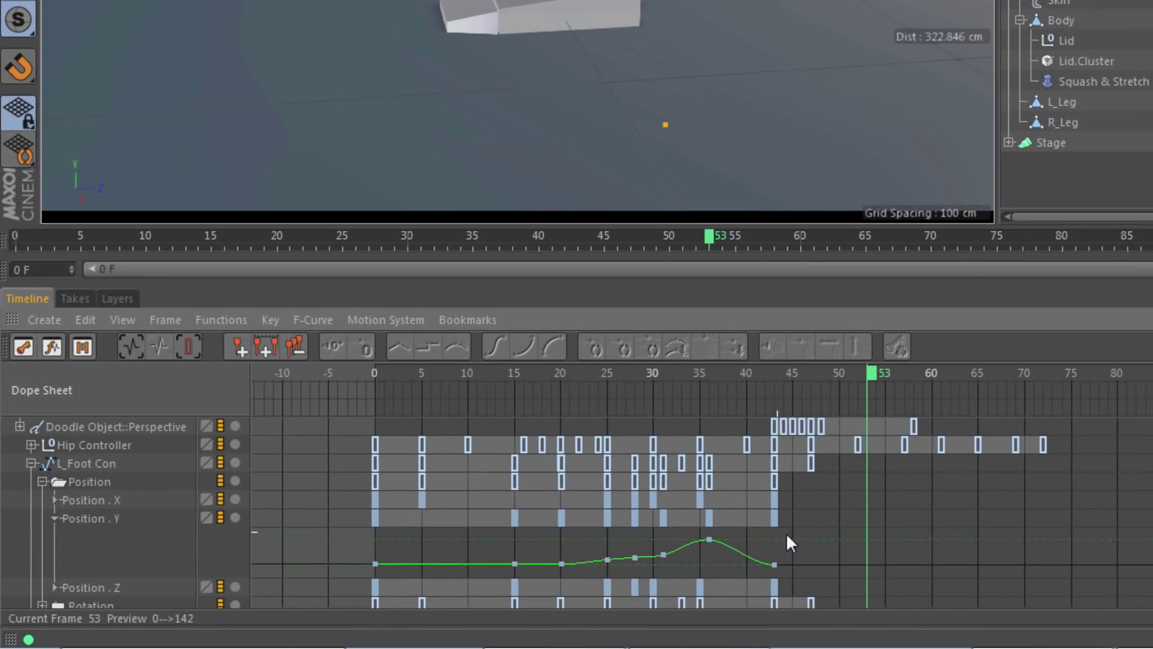
{"action": "left_click_drag", "start_coordinate": [800, 520], "coordinate": [341, 523]}
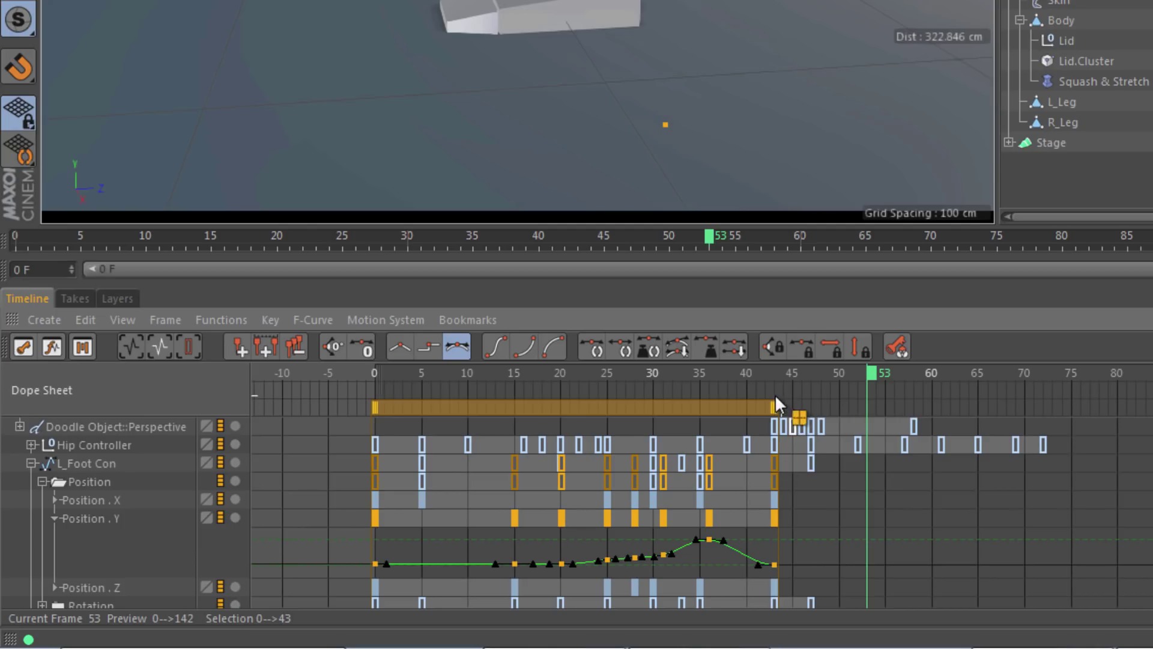
{"action": "left_click_drag", "start_coordinate": [775, 406], "coordinate": [481, 422]}
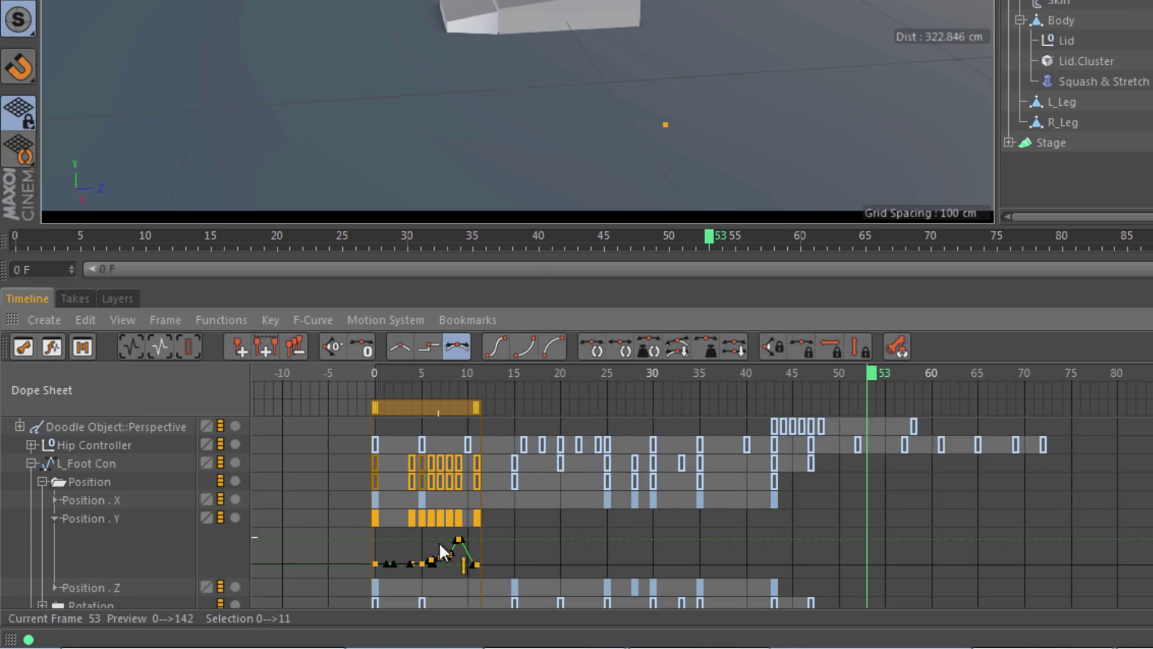
{"action": "scroll", "coordinate": [545, 534], "scroll_direction": "up", "scroll_amount": 5}
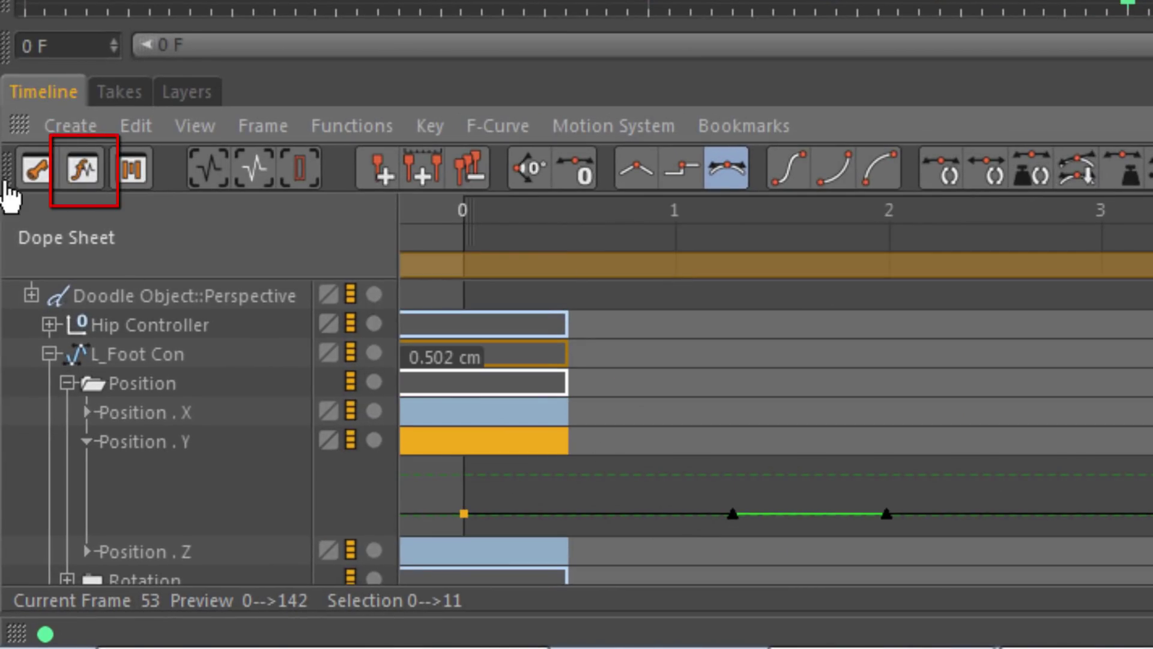
Step: In F-Curve mode, select the Position.Y keys at frames 4–8 to inspect tangents, then undo back to frame 4
{"action": "left_click", "coordinate": [83, 171]}
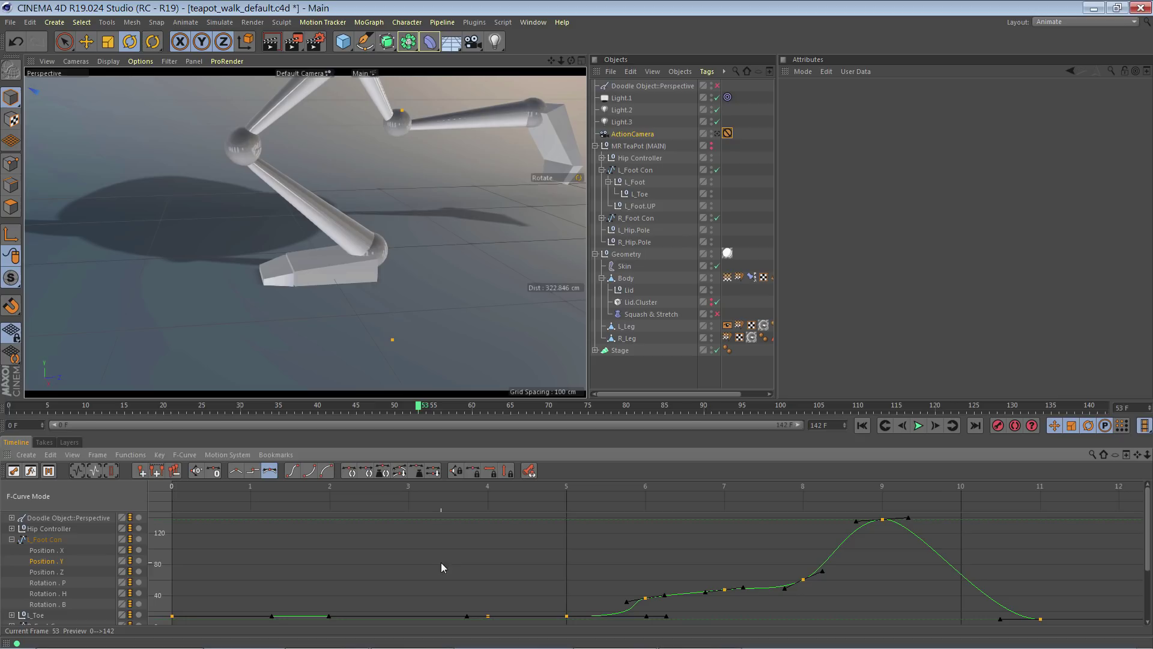
{"action": "left_click_drag", "start_coordinate": [423, 577], "coordinate": [501, 637]}
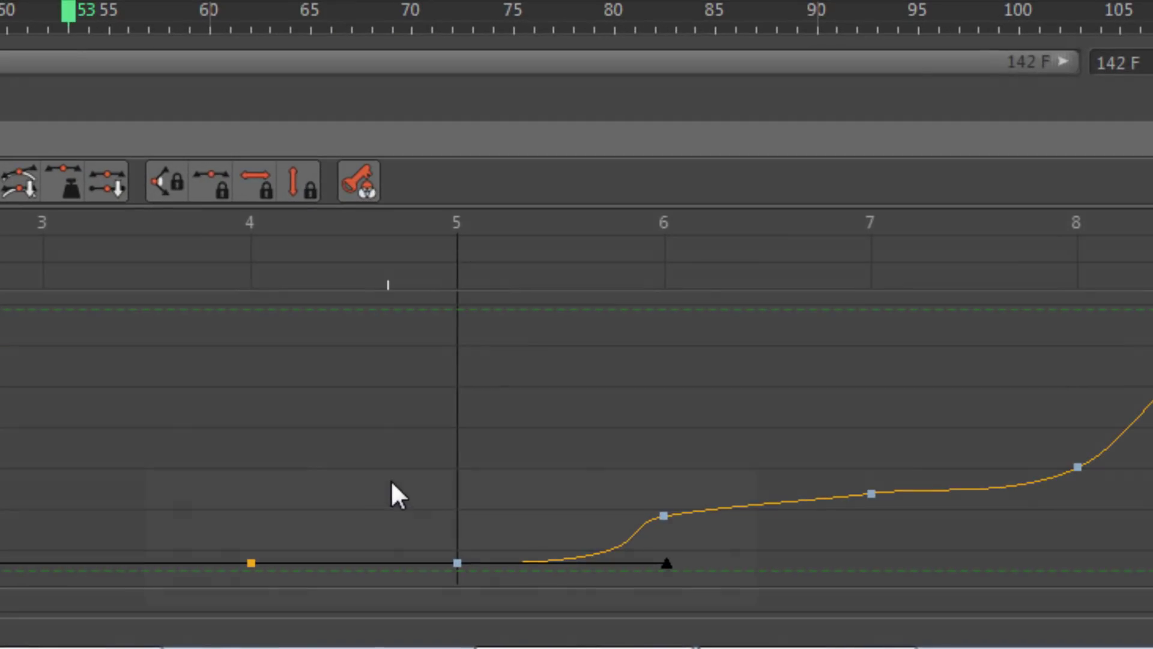
{"action": "left_click_drag", "start_coordinate": [390, 480], "coordinate": [481, 587]}
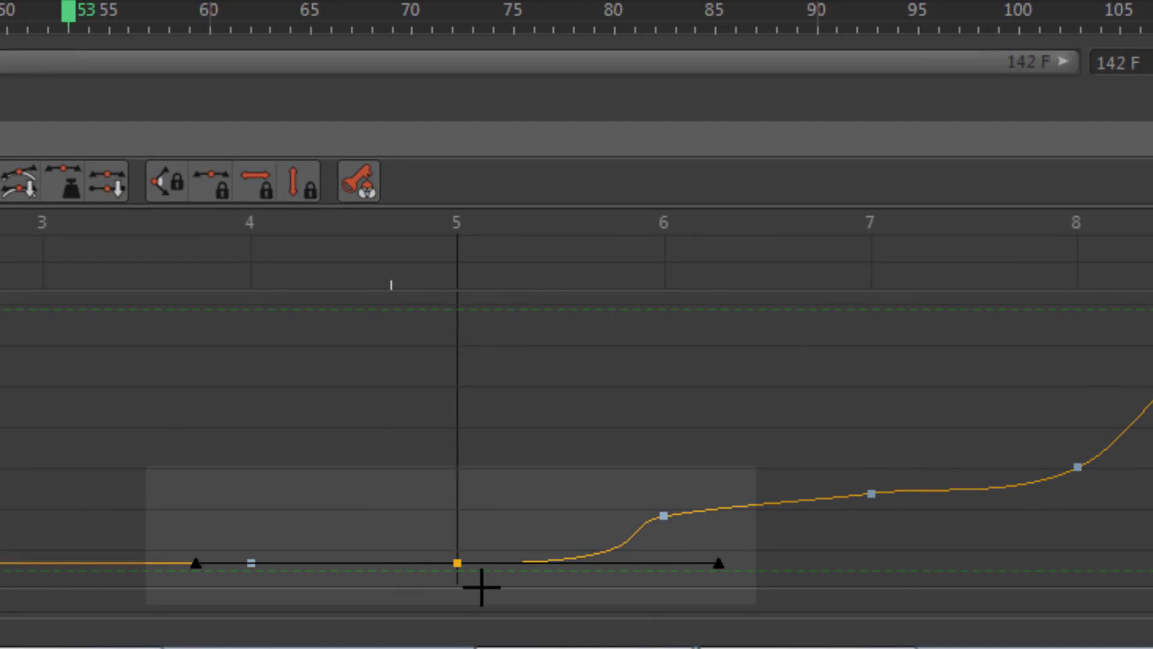
{"action": "left_click_drag", "start_coordinate": [398, 388], "coordinate": [795, 596]}
{"action": "left_click_drag", "start_coordinate": [814, 527], "coordinate": [1129, 413]}
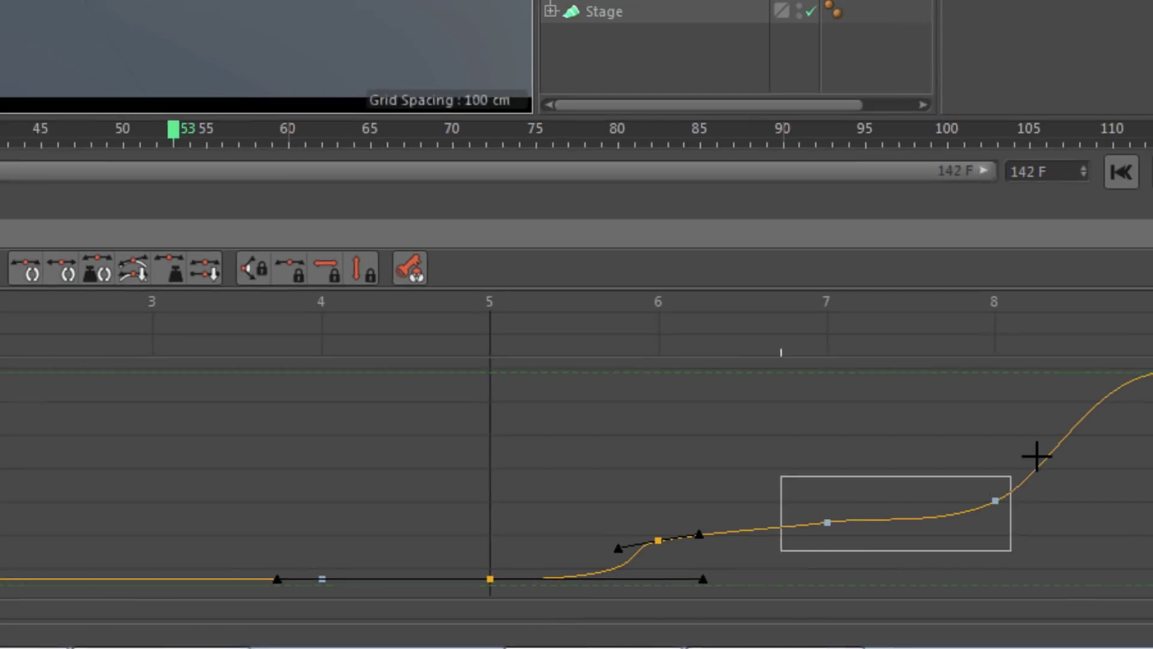
{"action": "left_click_drag", "start_coordinate": [1036, 456], "coordinate": [1037, 456]}
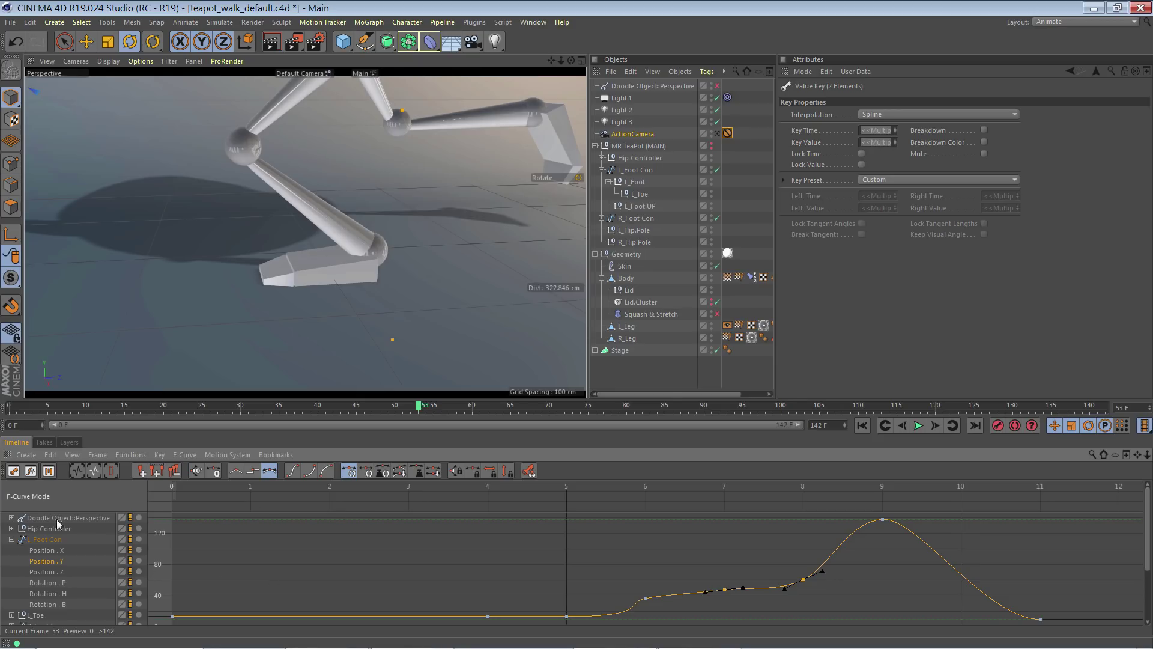
{"action": "key", "text": "ctrl+z"}
{"action": "key", "text": "ctrl+z"}
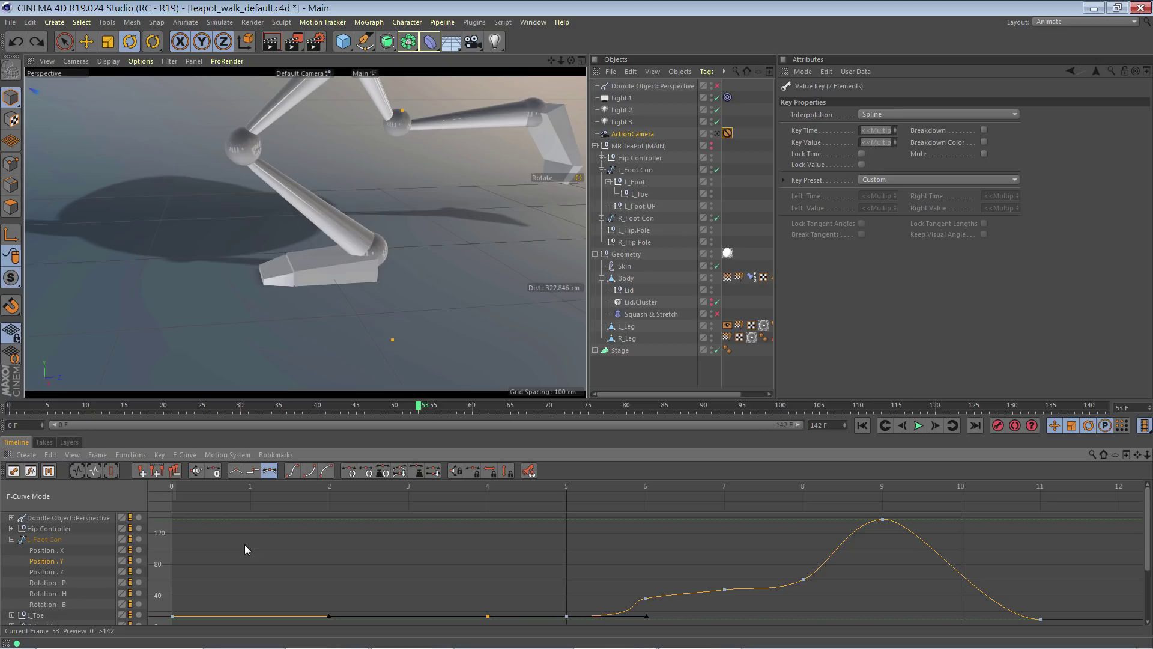
{"action": "key", "text": "ctrl+z"}
{"action": "key", "text": "ctrl+z"}
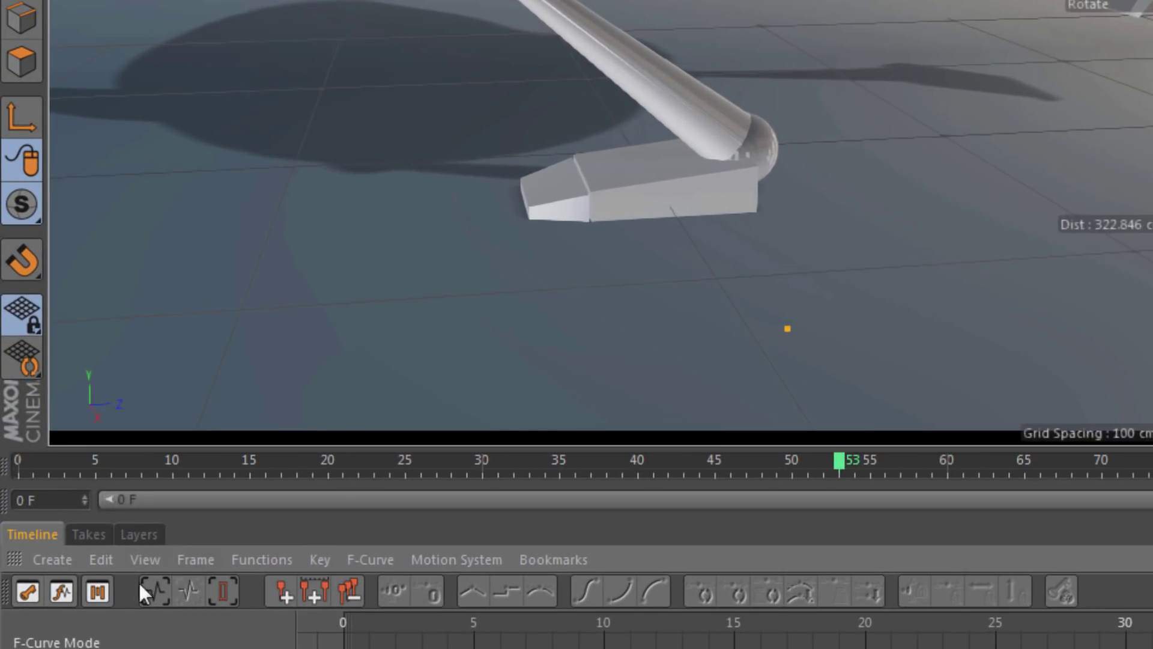
Step: Pick the Region Tool from the Edit menu and draw a region around the whole Position.Y curve
{"action": "left_click", "coordinate": [98, 558]}
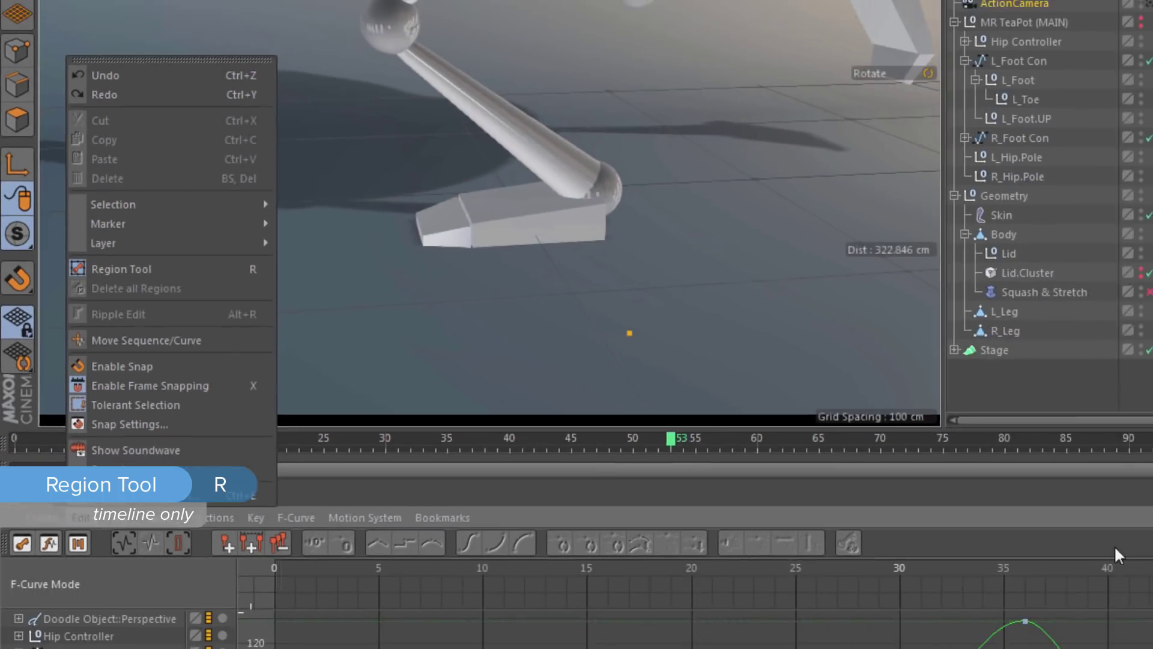
{"action": "left_click", "coordinate": [152, 248]}
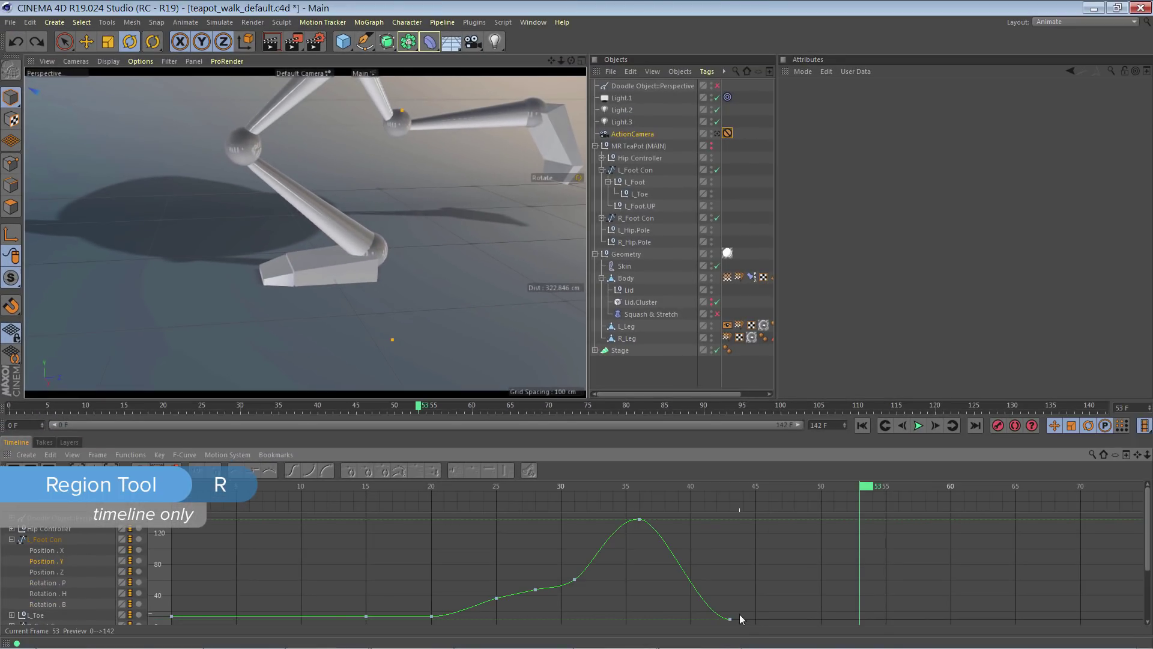
{"action": "left_click_drag", "start_coordinate": [742, 621], "coordinate": [173, 522]}
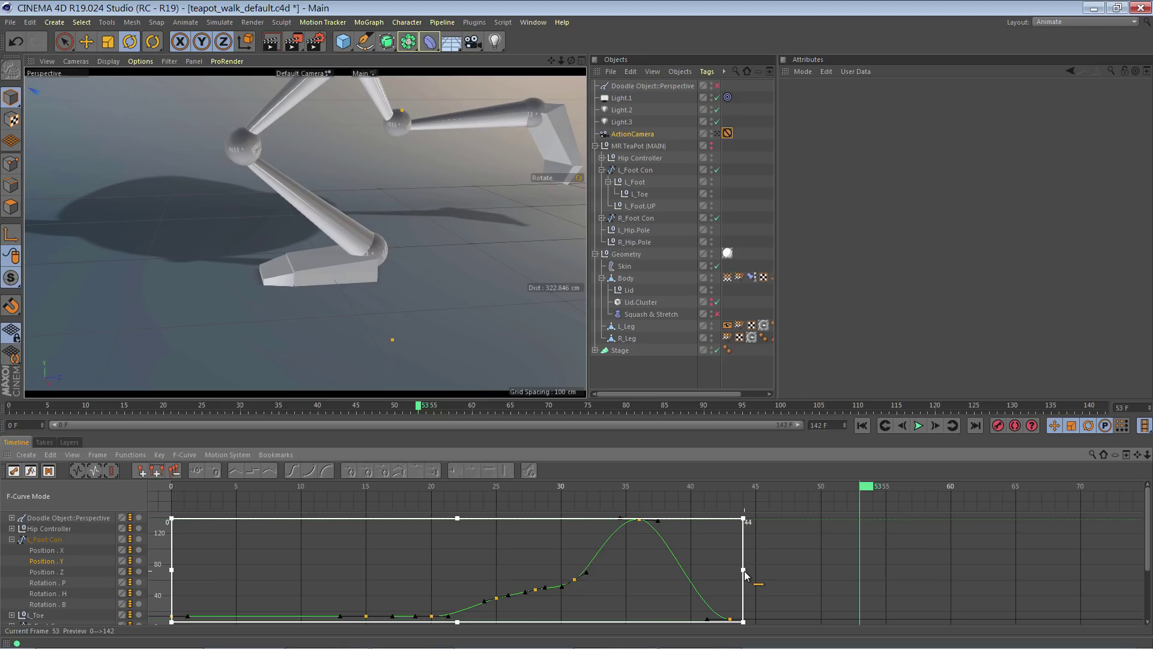
Step: Narrow the region to frames 9–30, try moving the enclosed keys, and undo the move
{"action": "left_click_drag", "start_coordinate": [745, 573], "coordinate": [566, 582]}
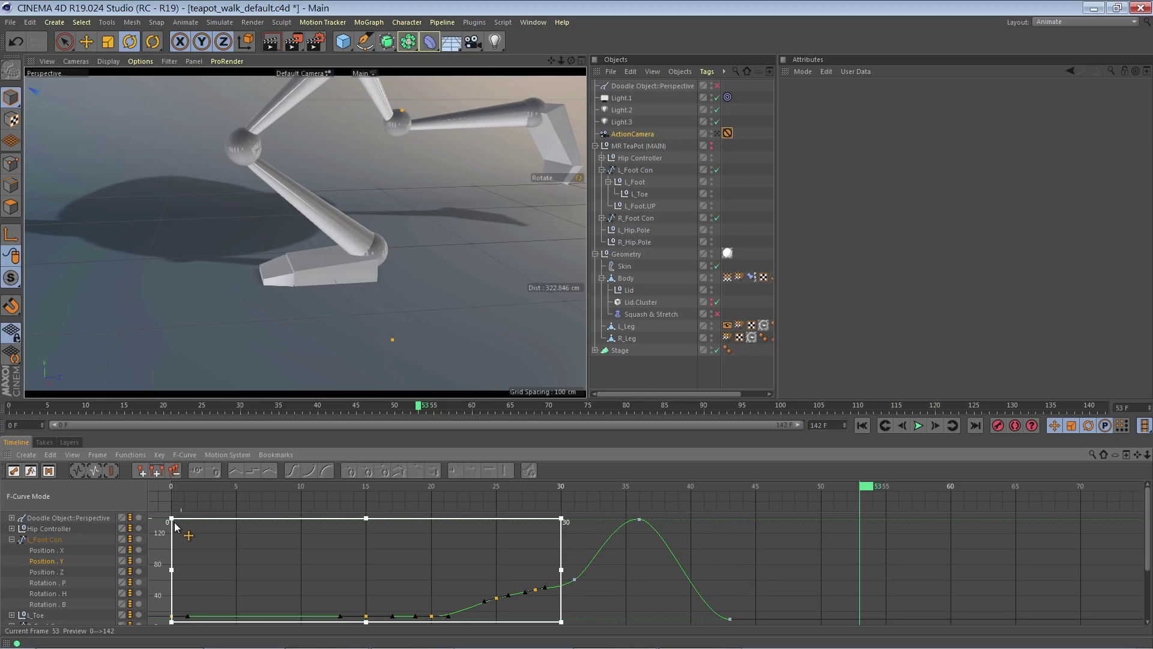
{"action": "left_click_drag", "start_coordinate": [172, 518], "coordinate": [288, 549]}
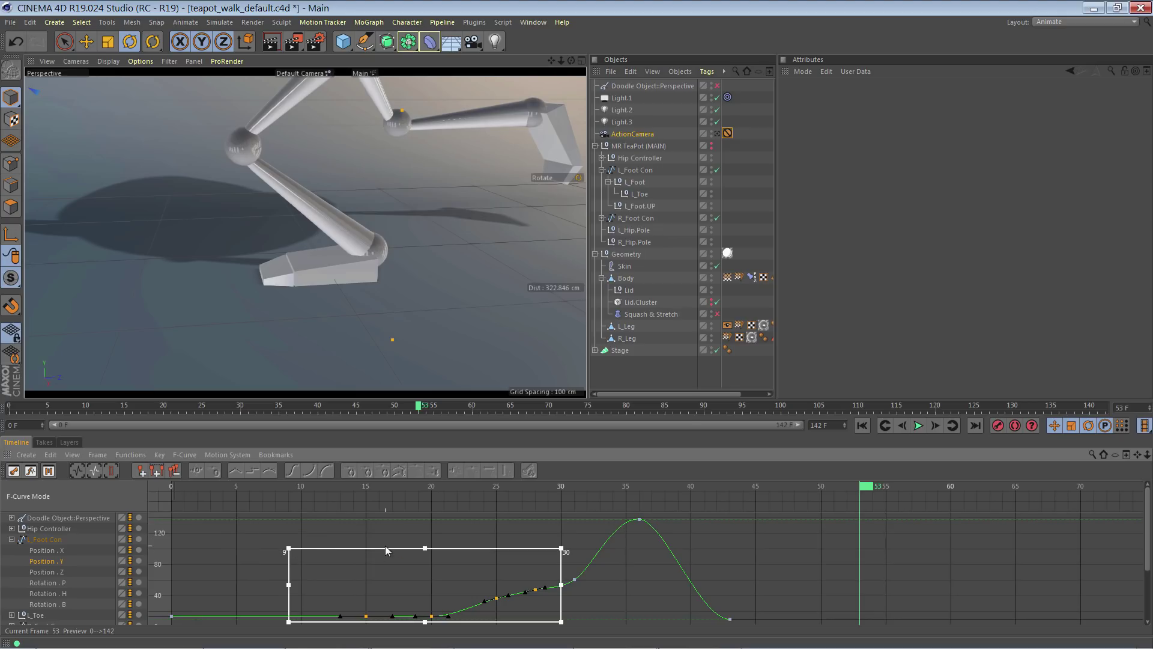
{"action": "left_click_drag", "start_coordinate": [386, 549], "coordinate": [302, 526]}
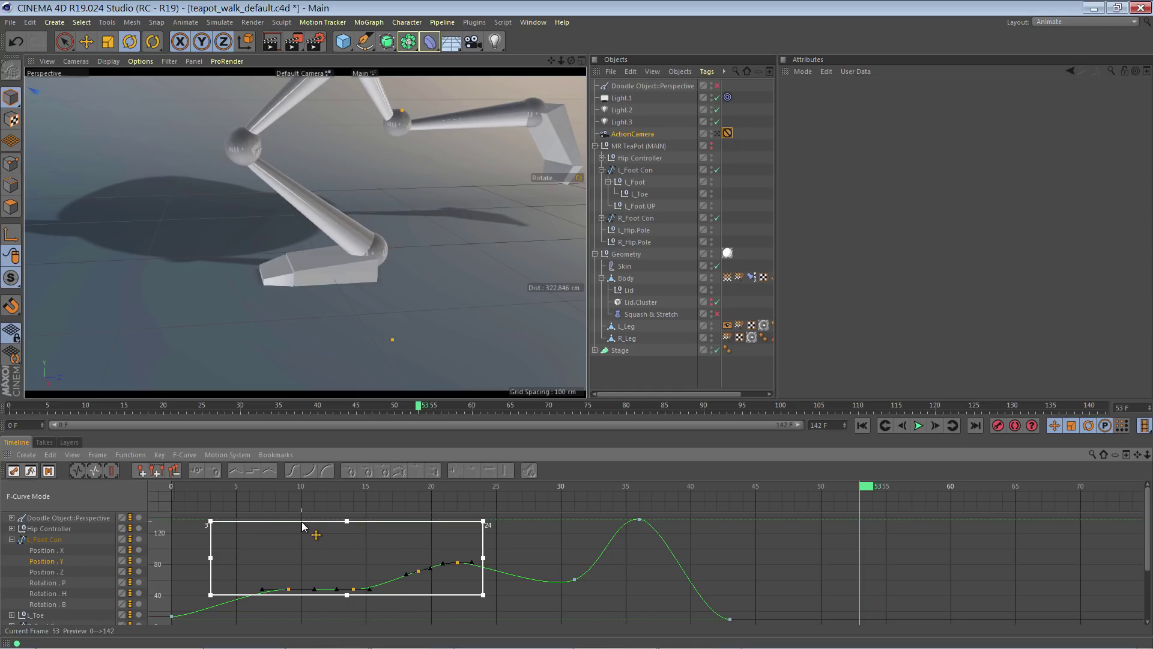
{"action": "key", "text": "ctrl+z"}
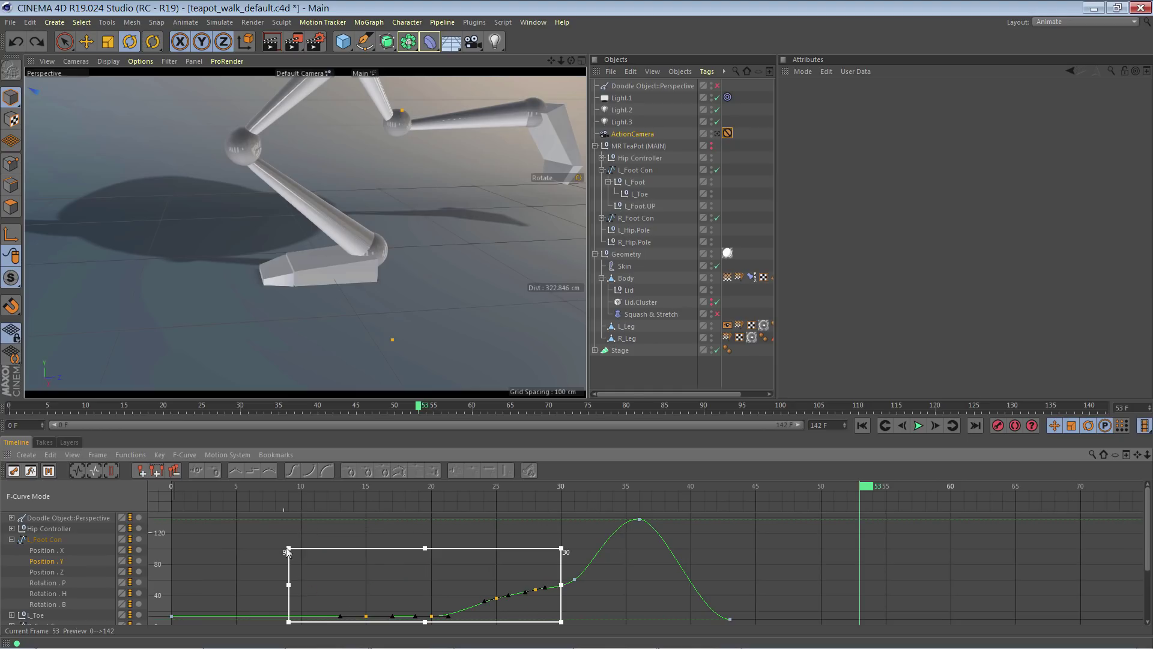
Step: Extend the region back to frame 0, then compress its keys into frames 0–22
{"action": "left_click_drag", "start_coordinate": [290, 557], "coordinate": [170, 517]}
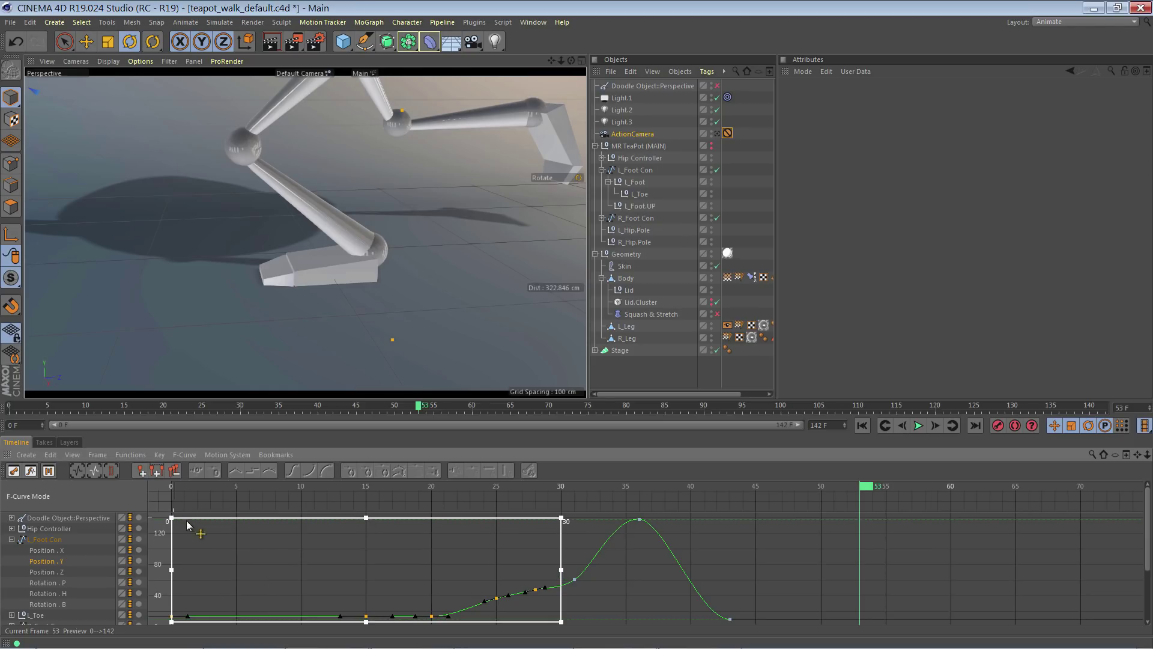
{"action": "left_click_drag", "start_coordinate": [560, 581], "coordinate": [728, 592]}
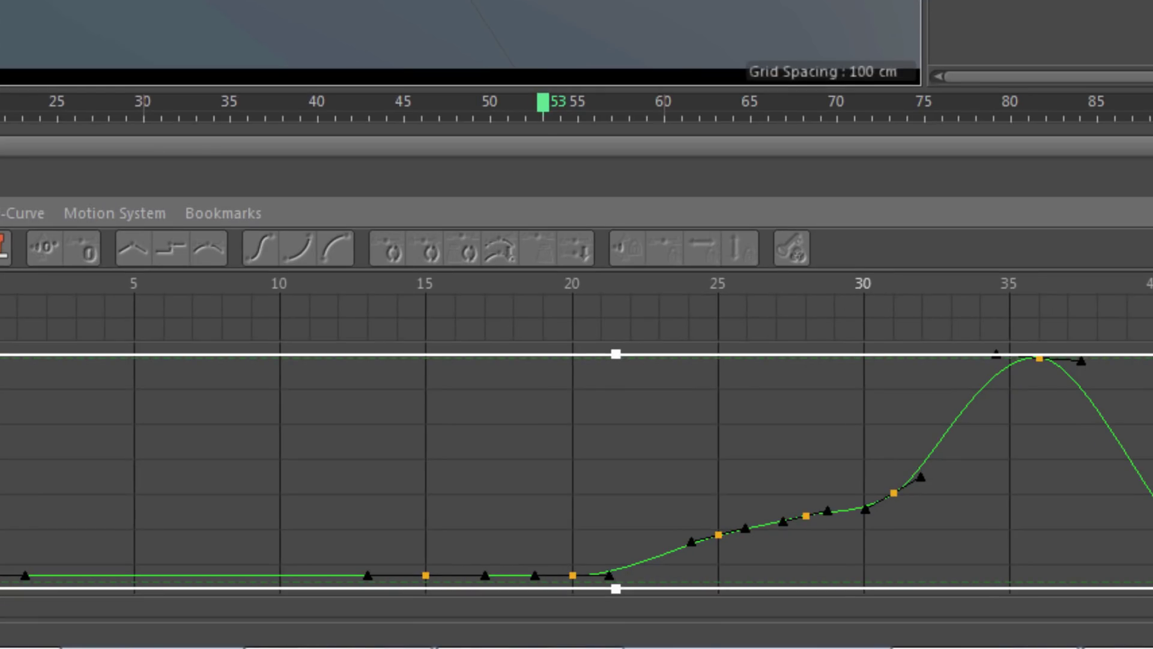
{"action": "left_click_drag", "start_coordinate": [1152, 487], "coordinate": [620, 503]}
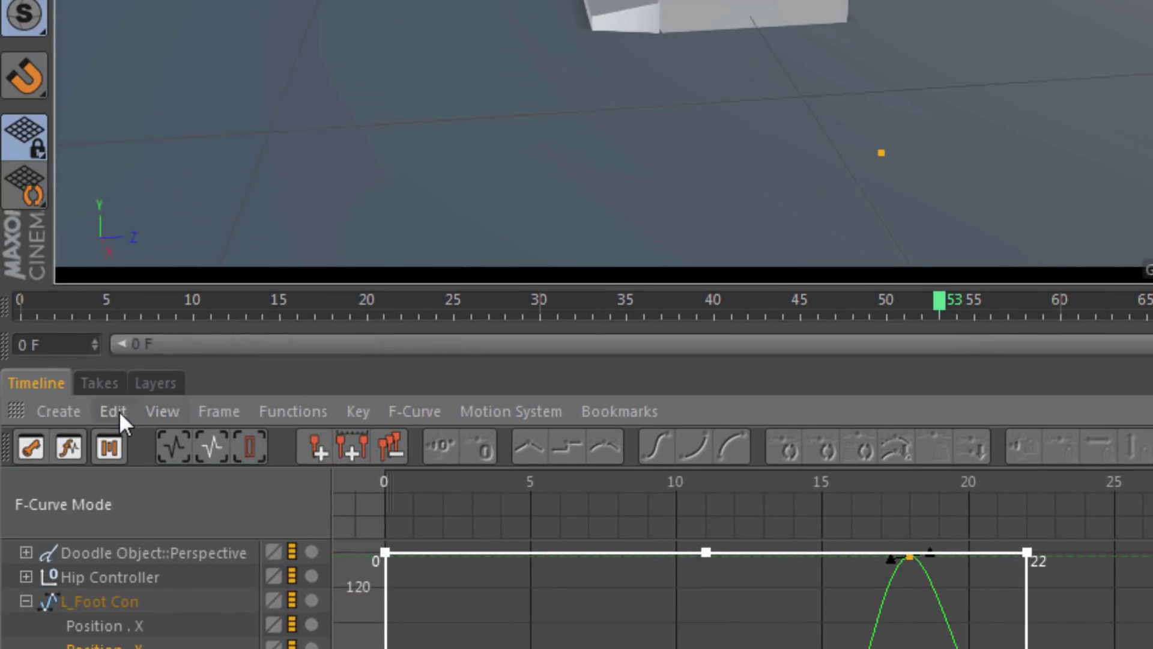
Step: Delete all regions, return to the Dope Sheet, and collapse the L_Foot Con tracks
{"action": "left_click", "coordinate": [118, 410]}
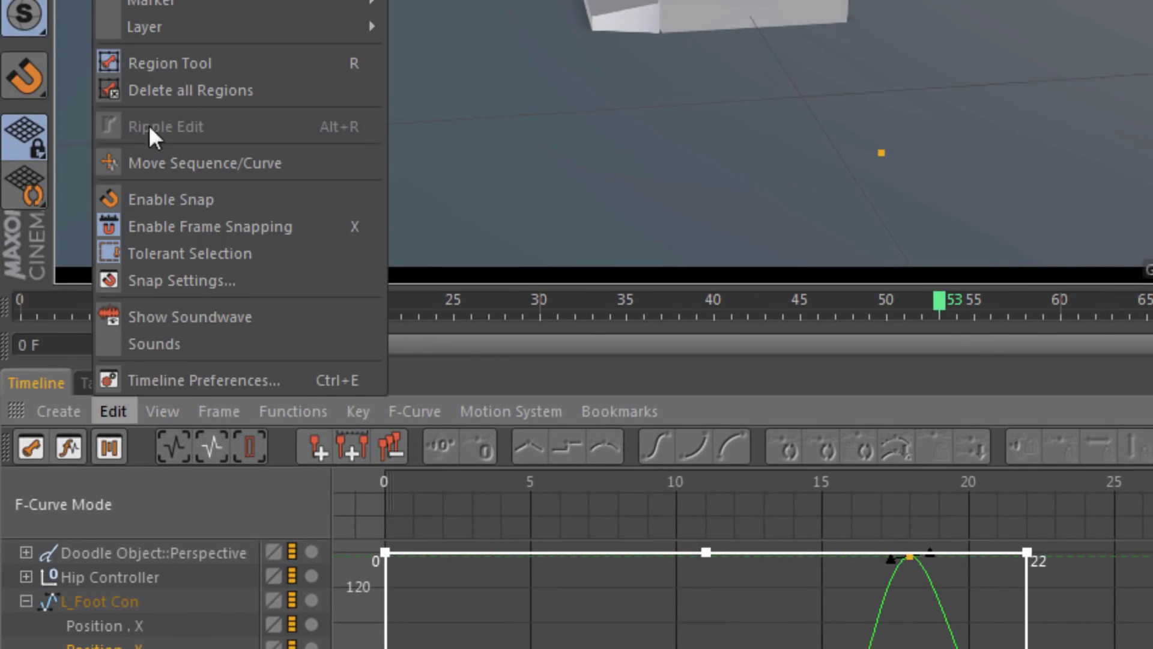
{"action": "left_click", "coordinate": [163, 90]}
{"action": "left_click", "coordinate": [116, 410]}
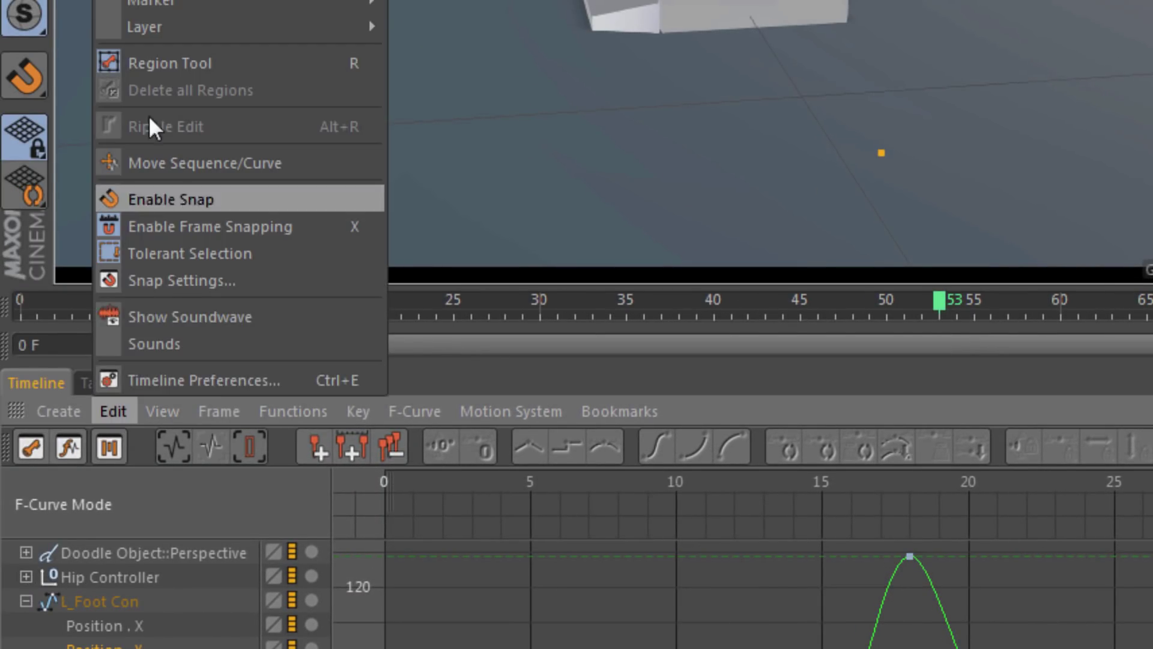
{"action": "left_click", "coordinate": [169, 62]}
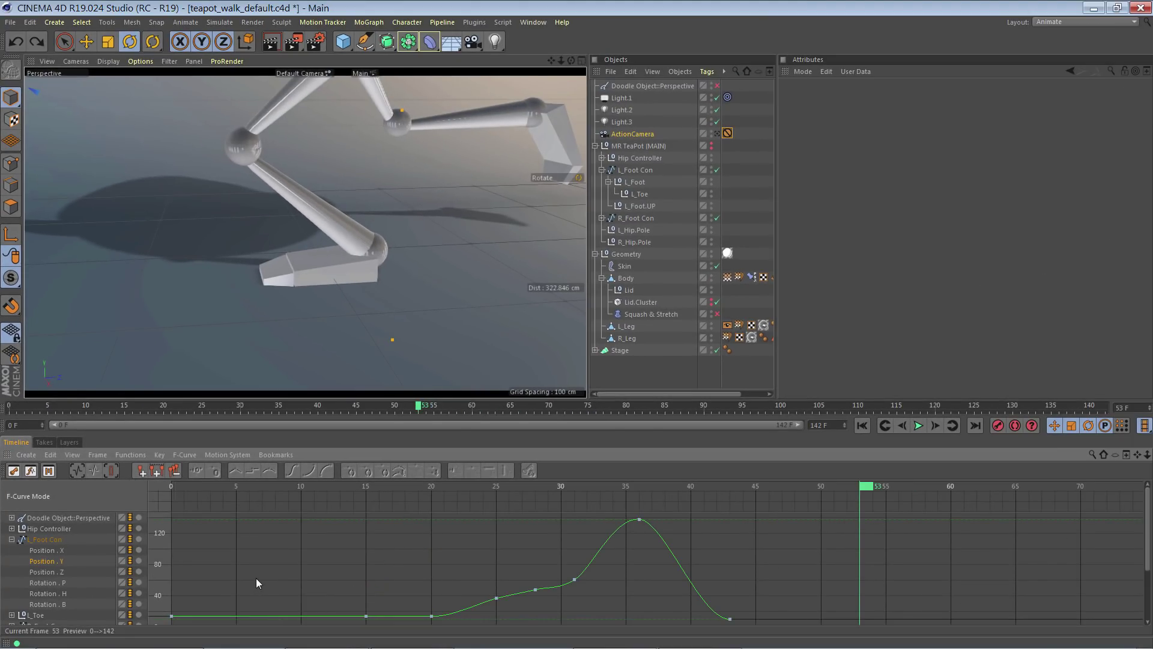
{"action": "left_click", "coordinate": [13, 470]}
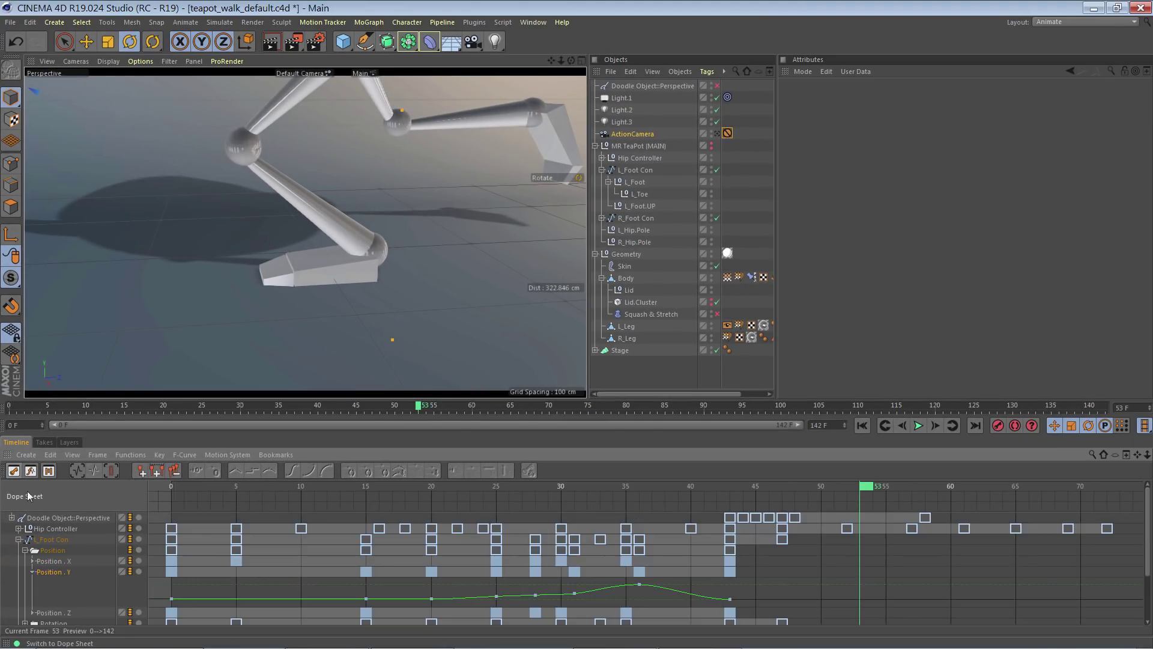
{"action": "left_click", "coordinate": [17, 539]}
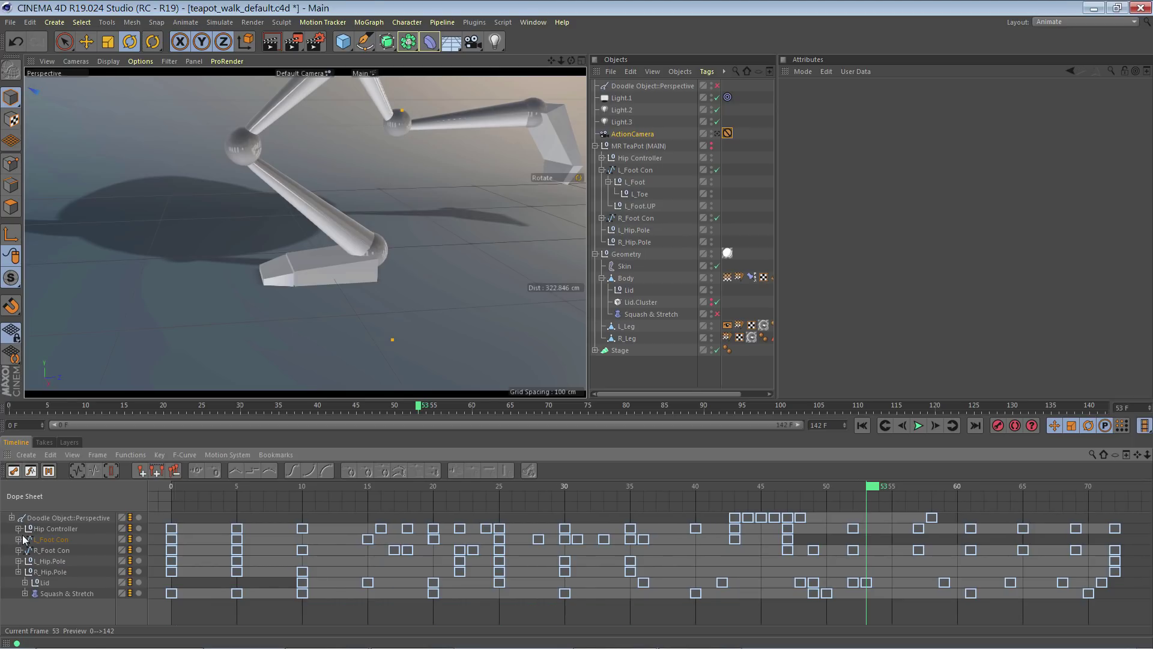
Step: With the Region Tool, draw regions over frames 4–11, 18–22, 33–40 and 57–61
{"action": "left_click", "coordinate": [50, 454]}
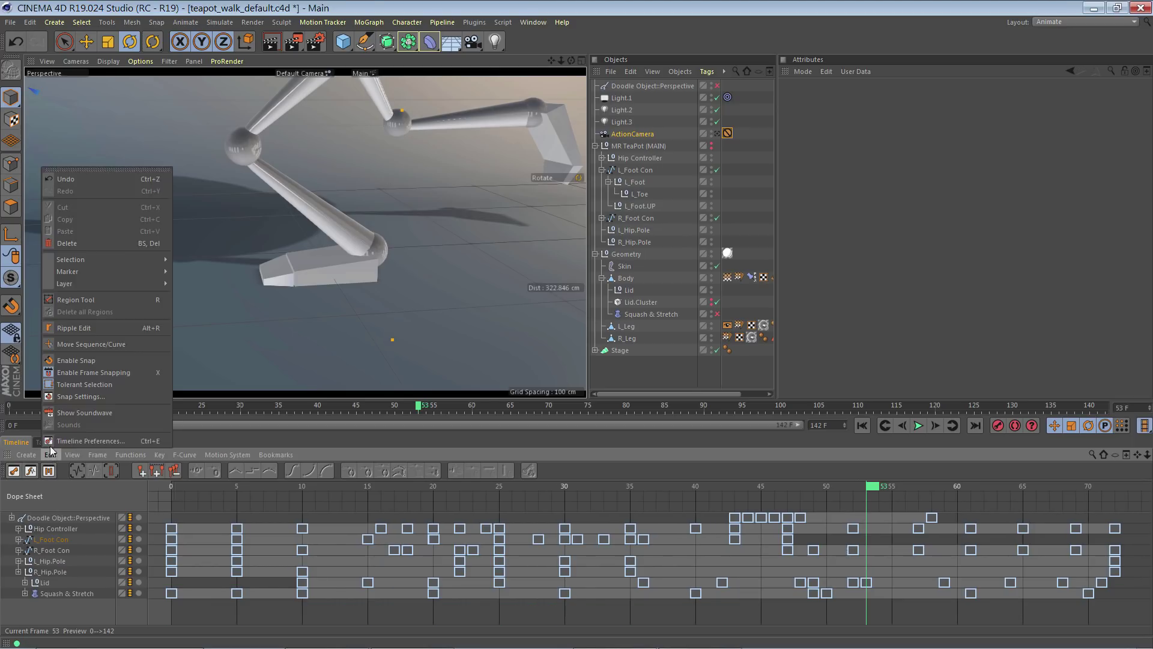
{"action": "left_click", "coordinate": [82, 299]}
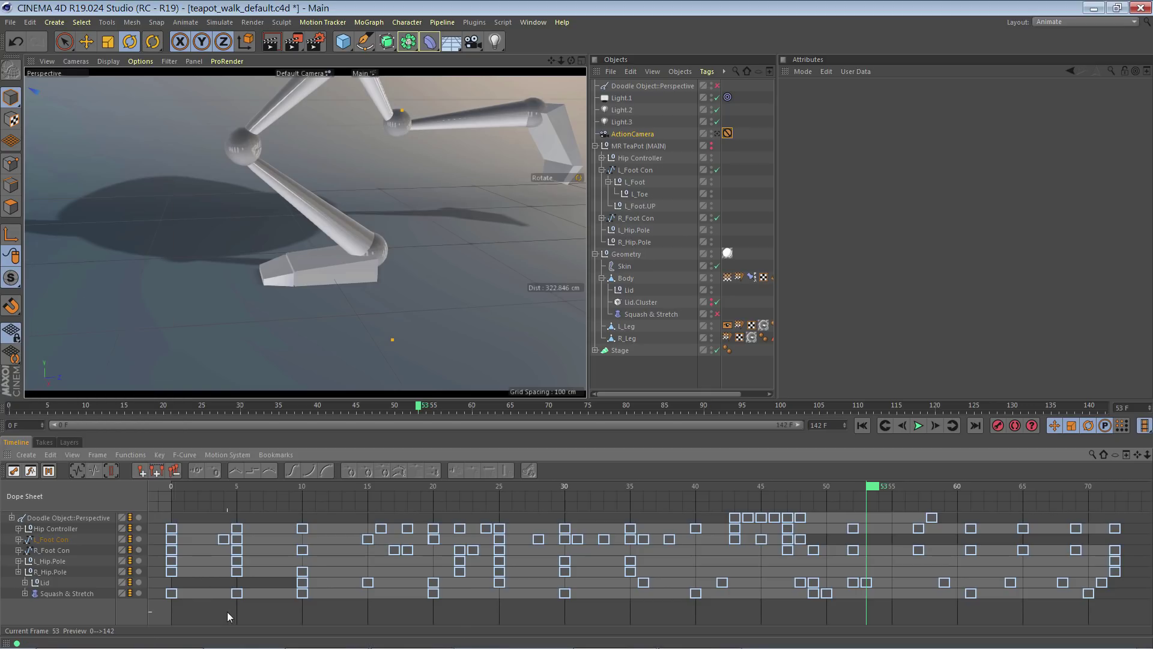
{"action": "left_click_drag", "start_coordinate": [217, 598], "coordinate": [322, 544]}
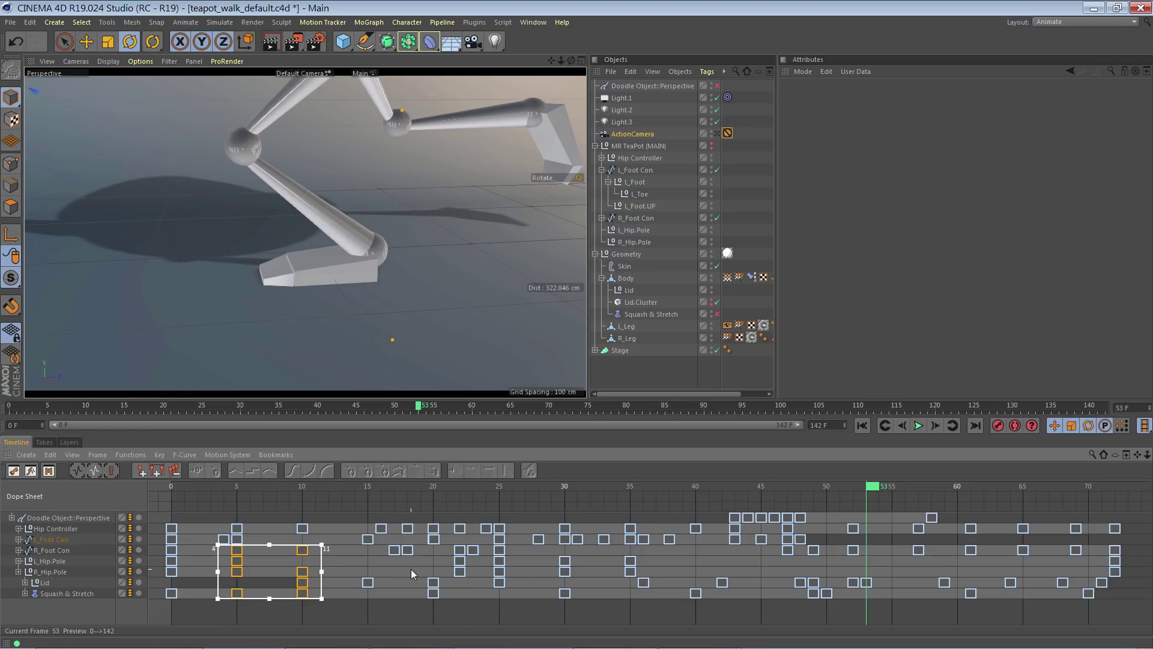
{"action": "left_click_drag", "start_coordinate": [411, 569], "coordinate": [464, 545]}
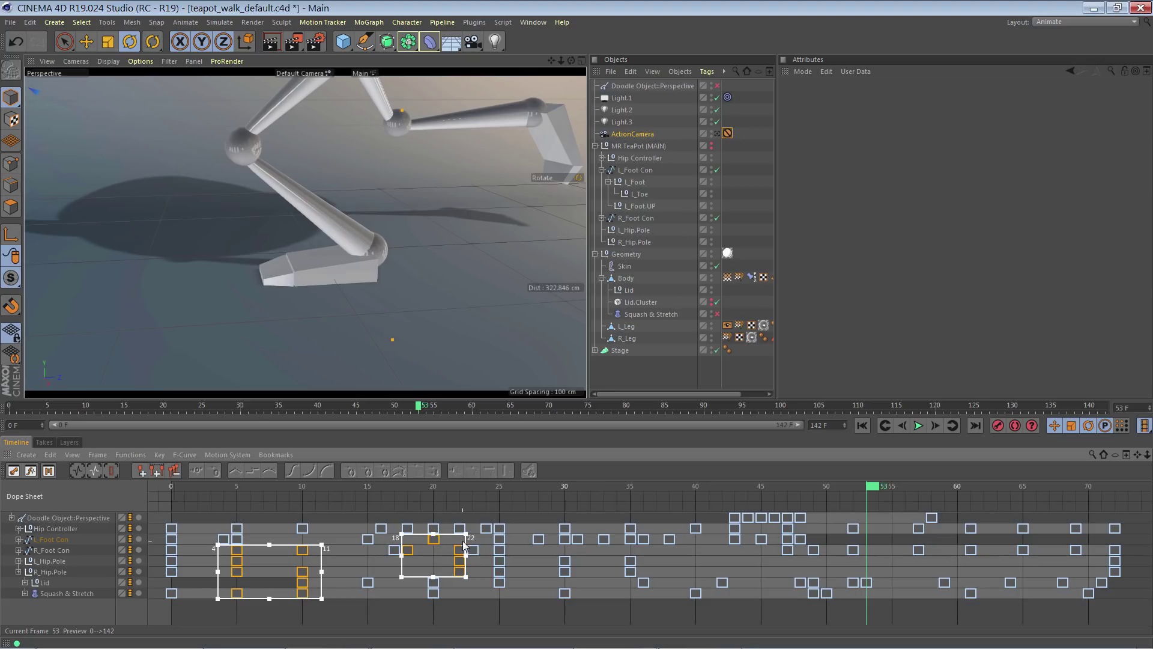
{"action": "left_click_drag", "start_coordinate": [598, 544], "coordinate": [699, 612]}
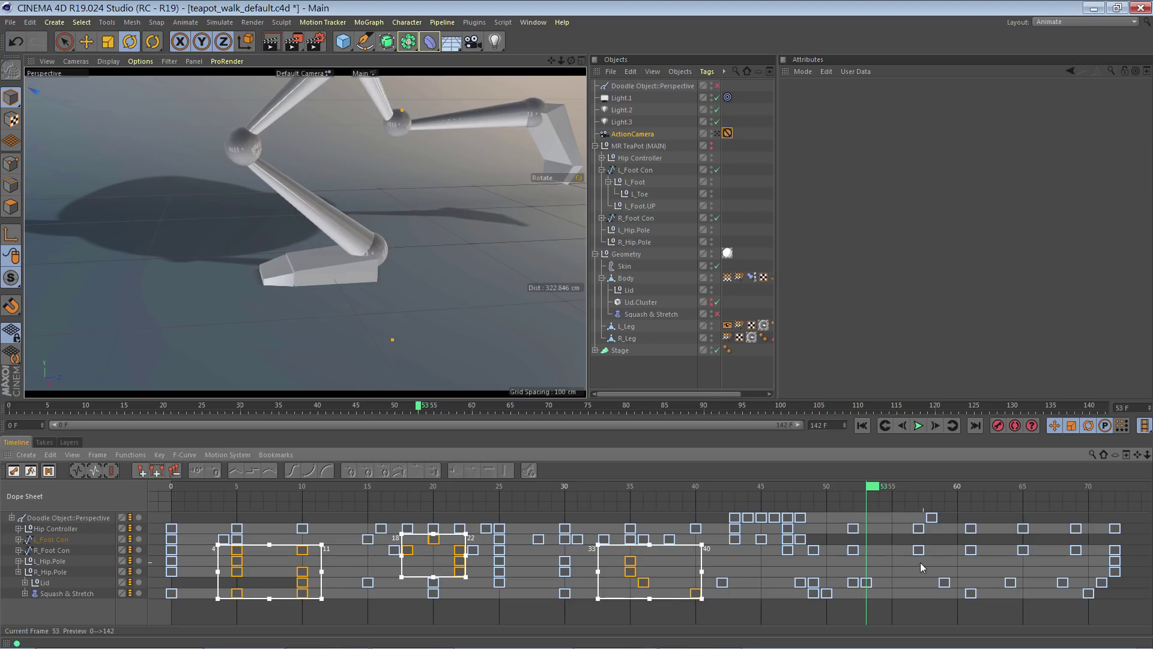
{"action": "left_click_drag", "start_coordinate": [912, 566], "coordinate": [976, 522]}
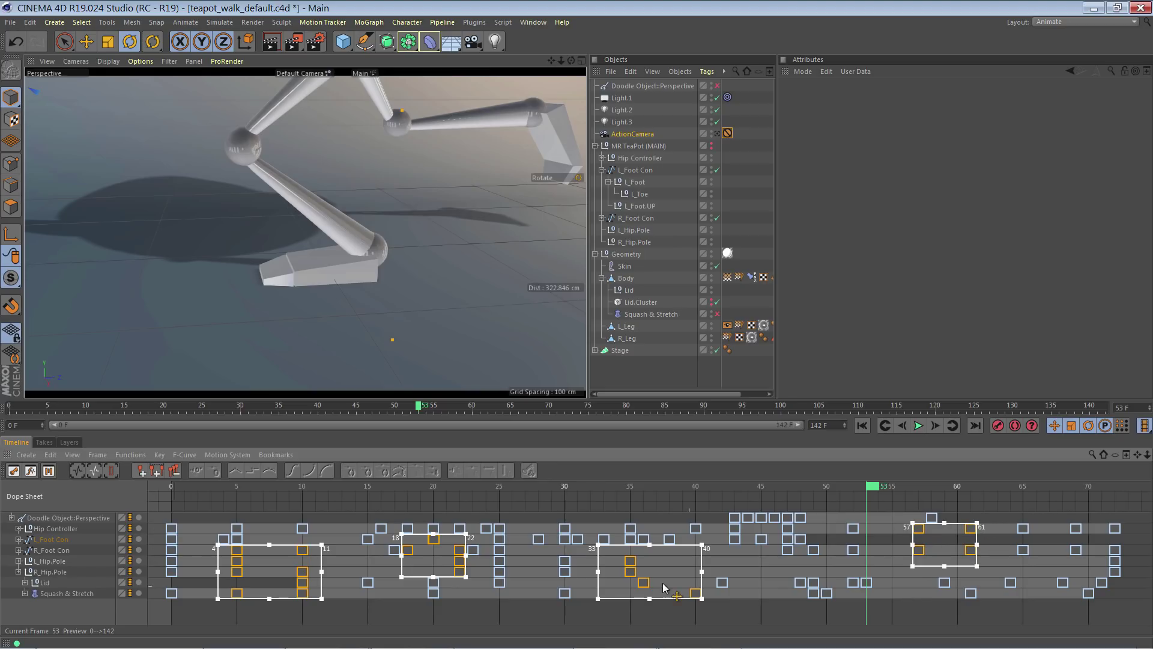
Step: Stretch the 33–40 region to frame 47, undo it, then scale all regions' keys rightward together
{"action": "left_click_drag", "start_coordinate": [697, 577], "coordinate": [783, 582]}
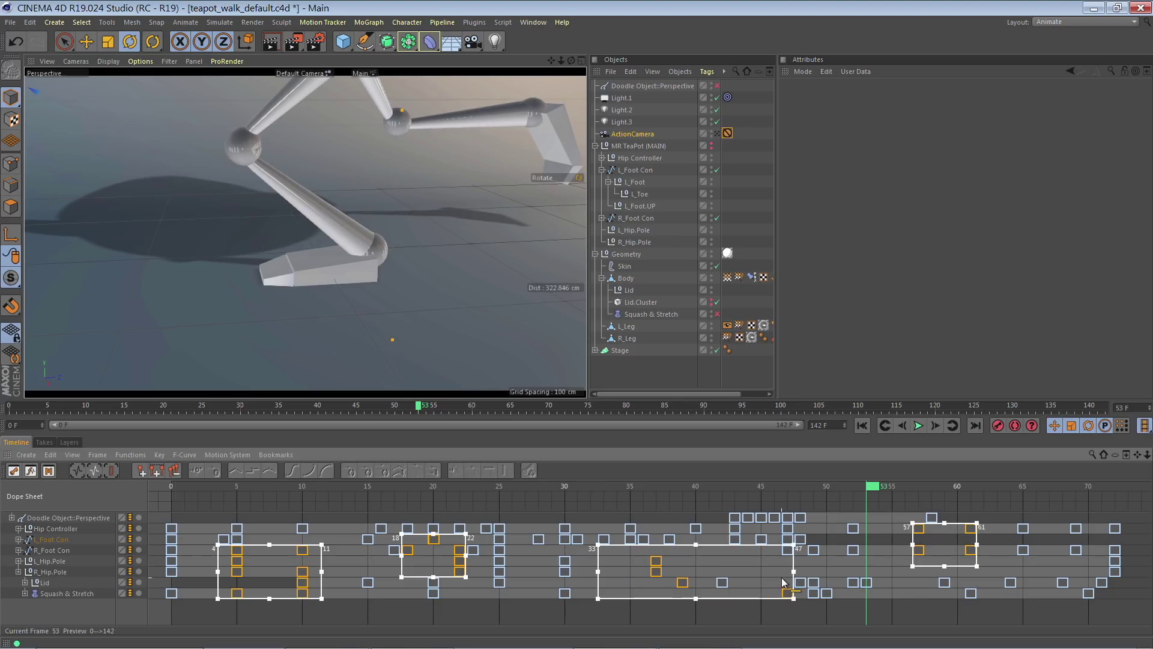
{"action": "key", "text": "ctrl+z"}
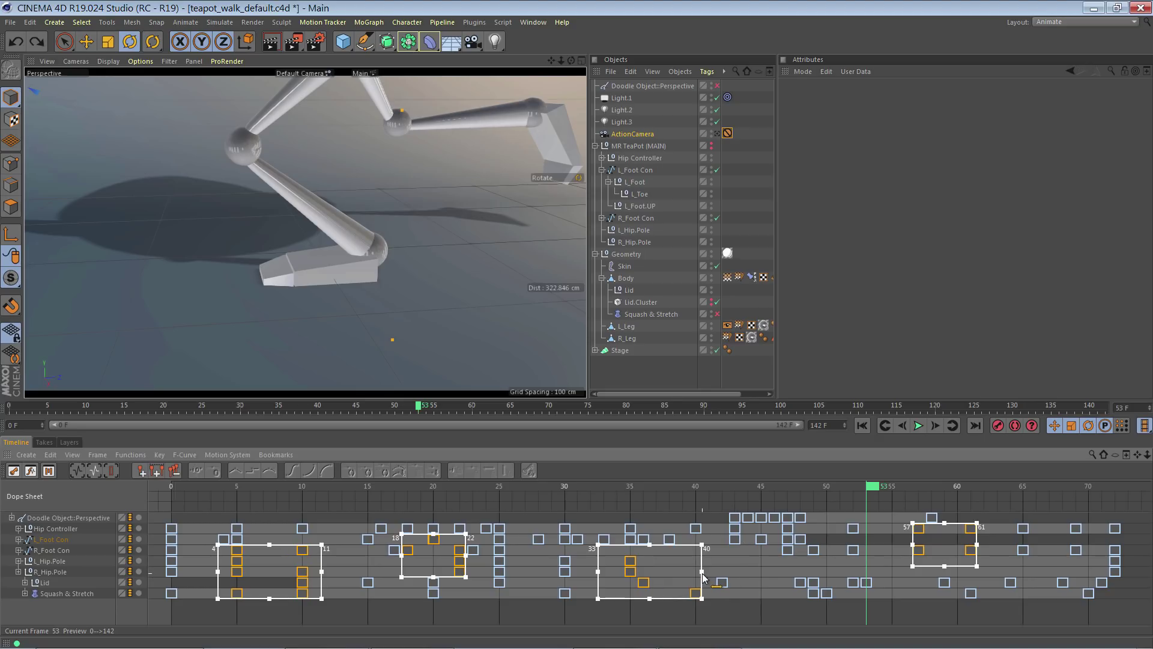
{"action": "mouse_move", "coordinate": [714, 576]}
{"action": "left_mouse_down"}
{"action": "mouse_move", "coordinate": [775, 575]}
{"action": "mouse_move", "coordinate": [690, 575]}
{"action": "mouse_move", "coordinate": [701, 574]}
{"action": "left_mouse_up"}
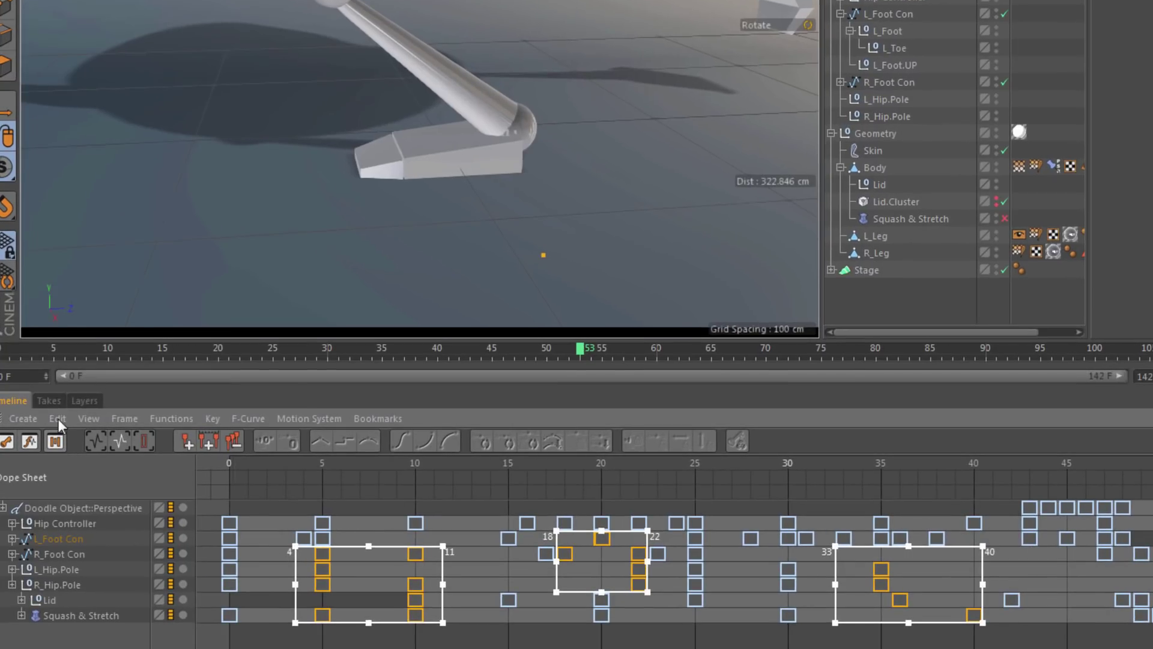
Step: Delete all existing regions and draw a single region spanning frames 0–142 around every key
{"action": "left_click", "coordinate": [54, 428]}
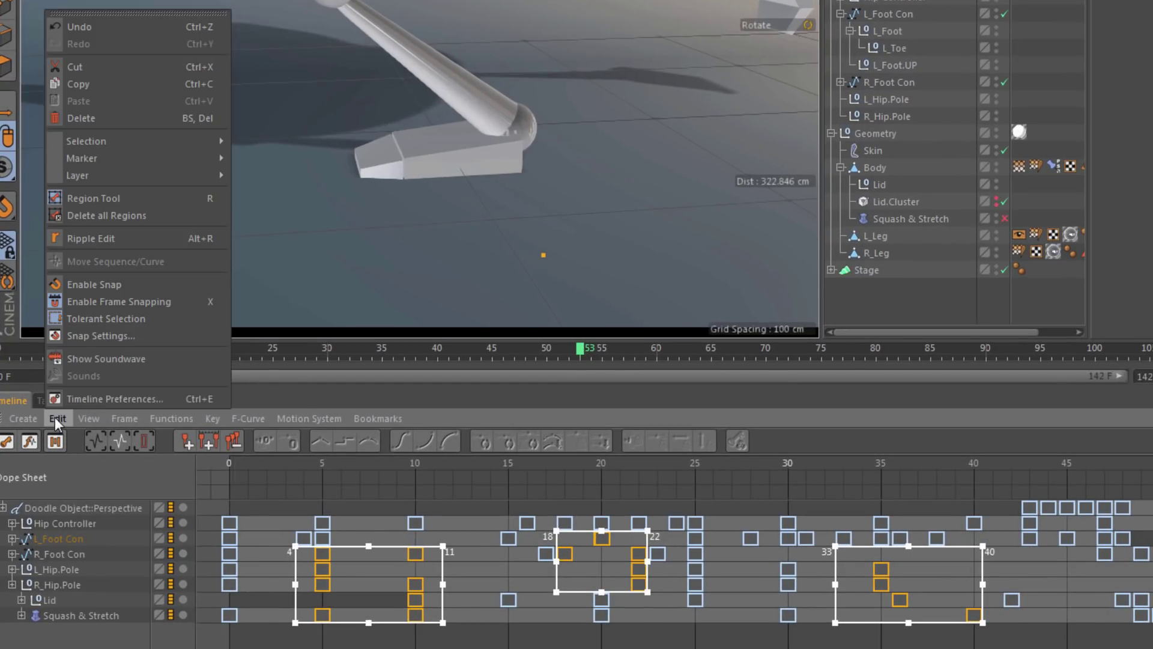
{"action": "left_click", "coordinate": [106, 219]}
{"action": "left_click_drag", "start_coordinate": [426, 621], "coordinate": [994, 532]}
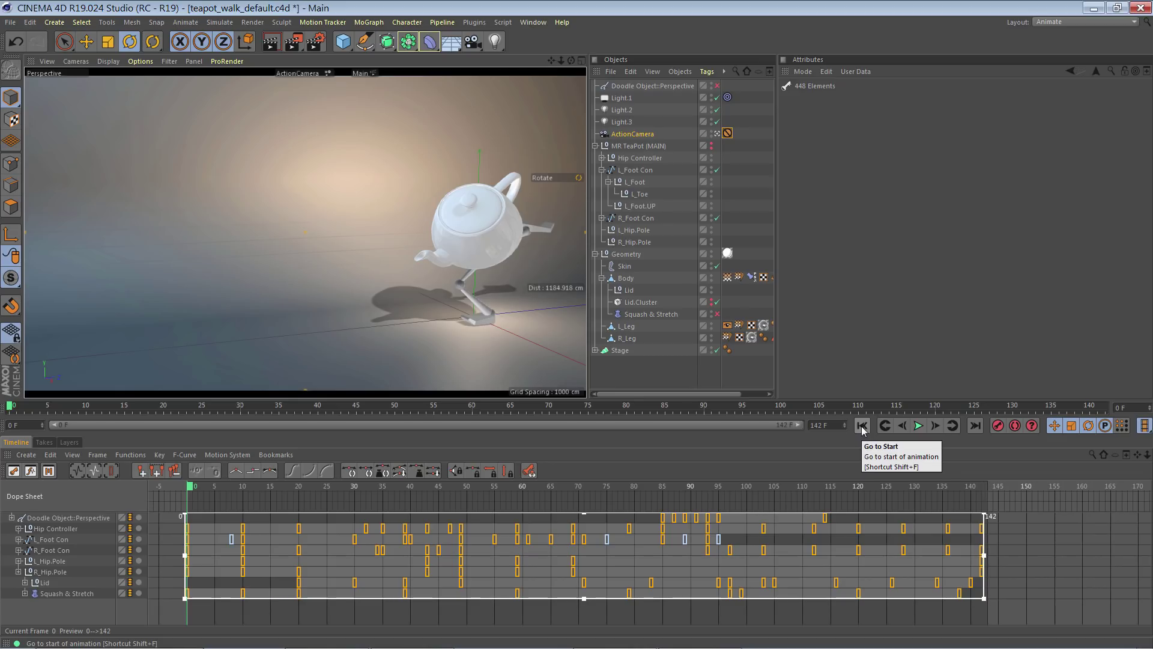
Step: Play the retimed teapot walk animation forward
{"action": "left_click", "coordinate": [917, 426]}
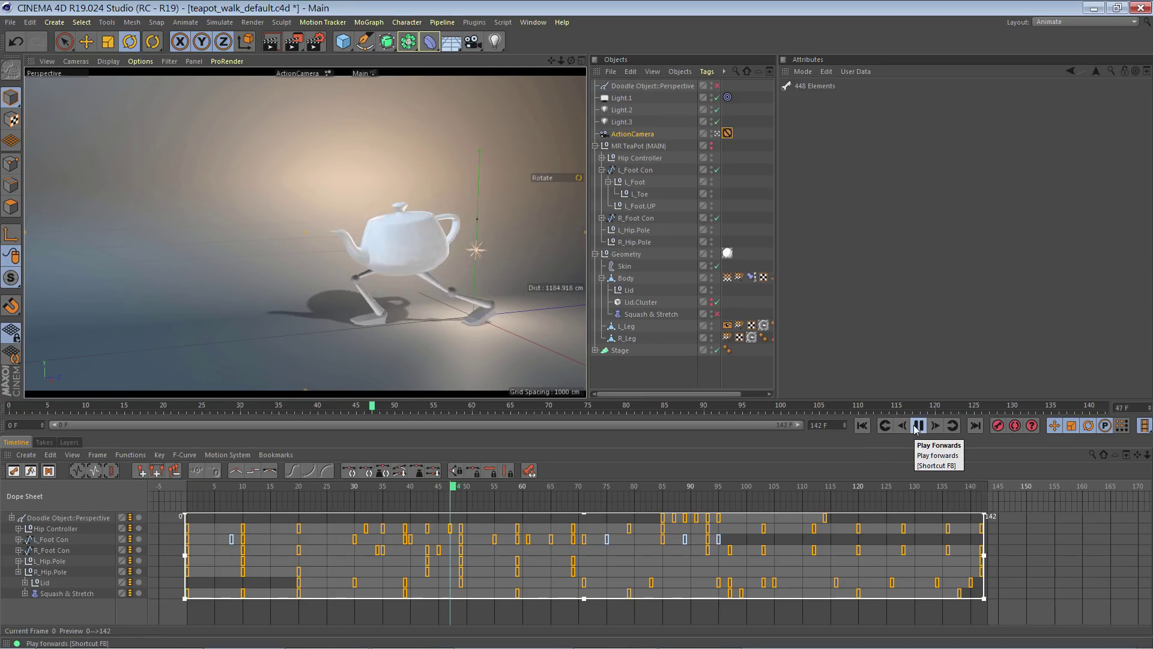